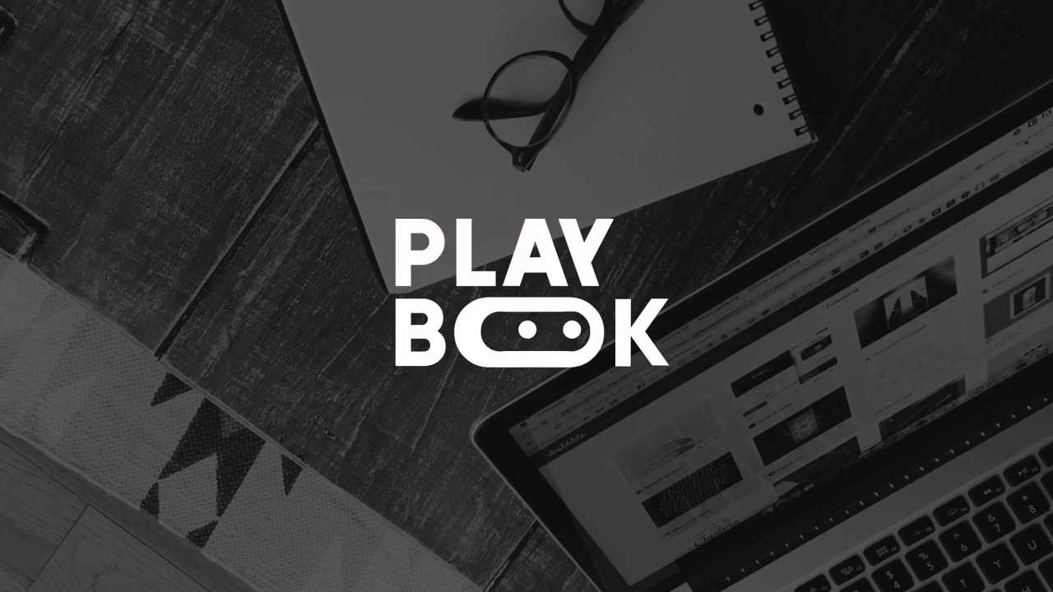
# - Draw a square about 216.8 pt on each side on the blank artboard
pyautogui.moveTo(281, 199); pyautogui.dragTo(456, 375)
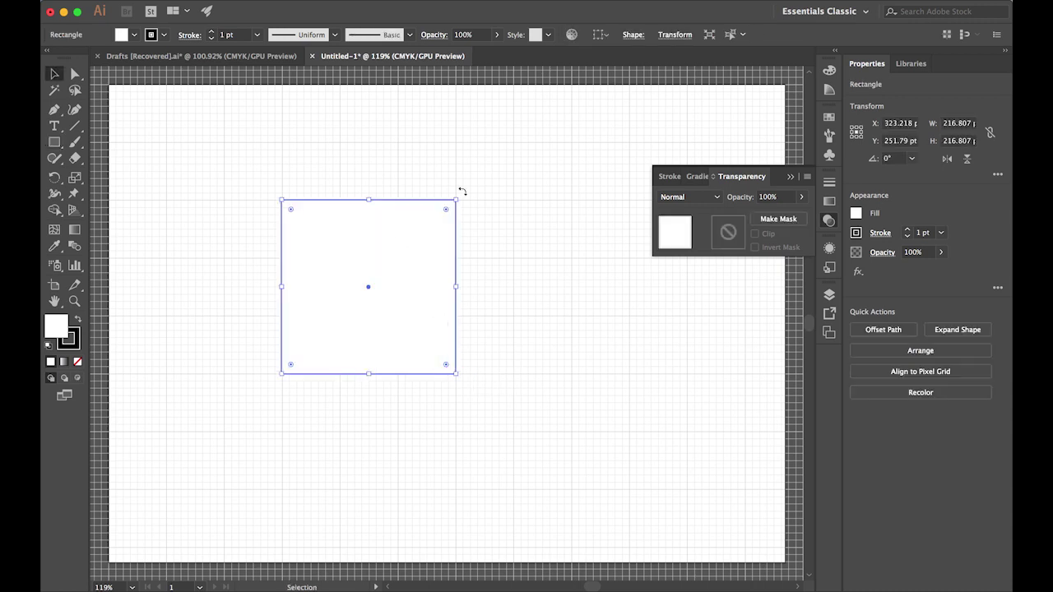
# - Round the square's right corners to full radius so it forms a D shape
pyautogui.click(489, 184)
pyautogui.press('a')
pyautogui.click(456, 199)
pyautogui.moveTo(446, 209); pyautogui.dragTo(291, 228)
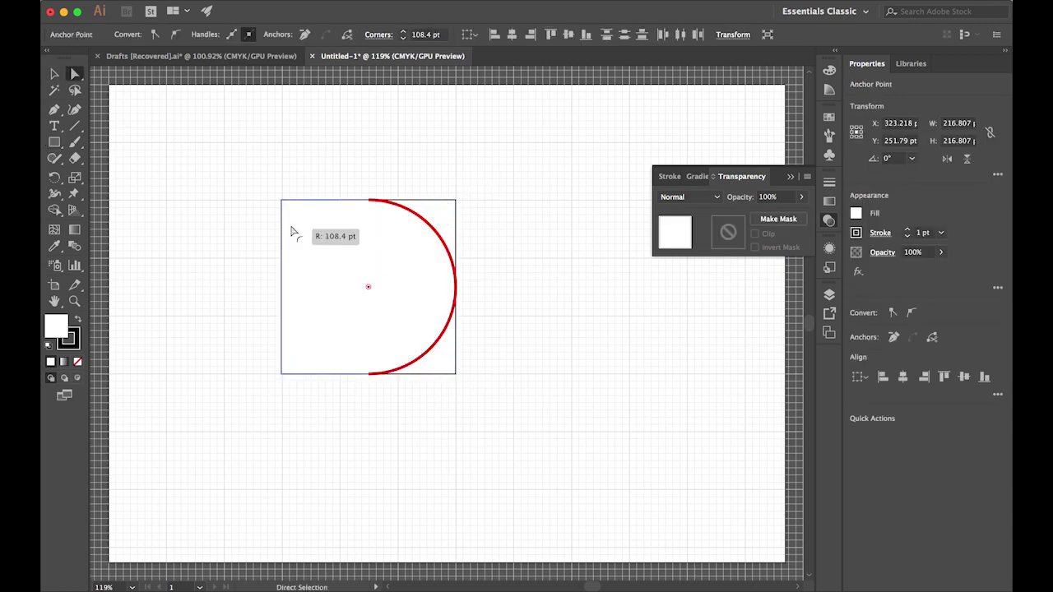
pyautogui.click(485, 201)
pyautogui.press('v')
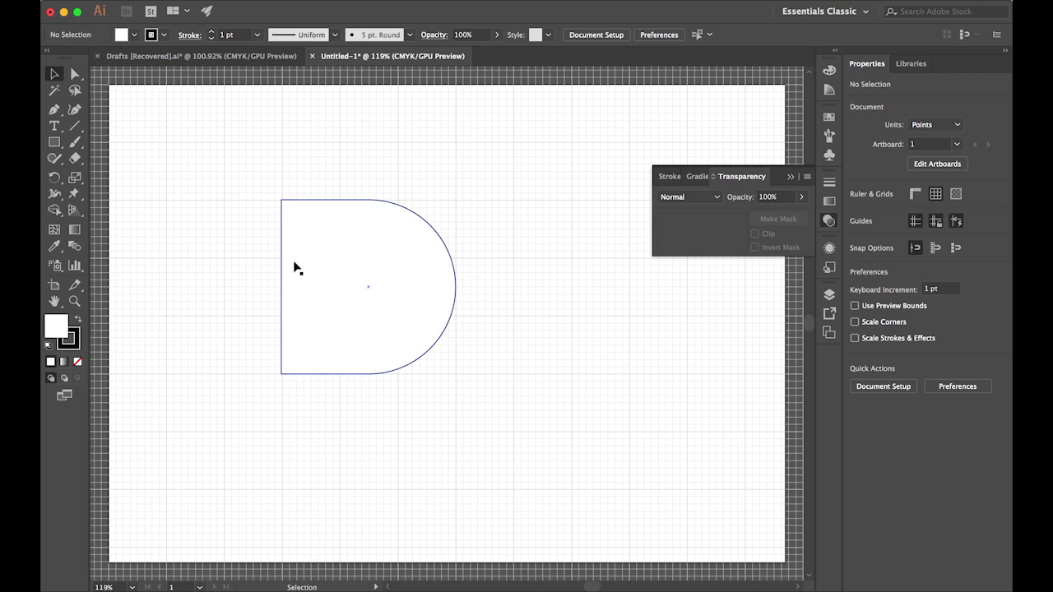
# - Keep a copy of the D to the right and narrow the original to about 179 pt
pyautogui.click(335, 296)
pyautogui.moveTo(336, 296); pyautogui.dragTo(557, 313)
pyautogui.click(313, 297)
pyautogui.press('a')
pyautogui.click(283, 374)
pyautogui.moveTo(283, 376); pyautogui.dragTo(312, 374)
# - Remove the left D's fill and give it a 10 pt stroke
pyautogui.click(359, 403)
pyautogui.press('v')
pyautogui.click(344, 284)
pyautogui.press('/')
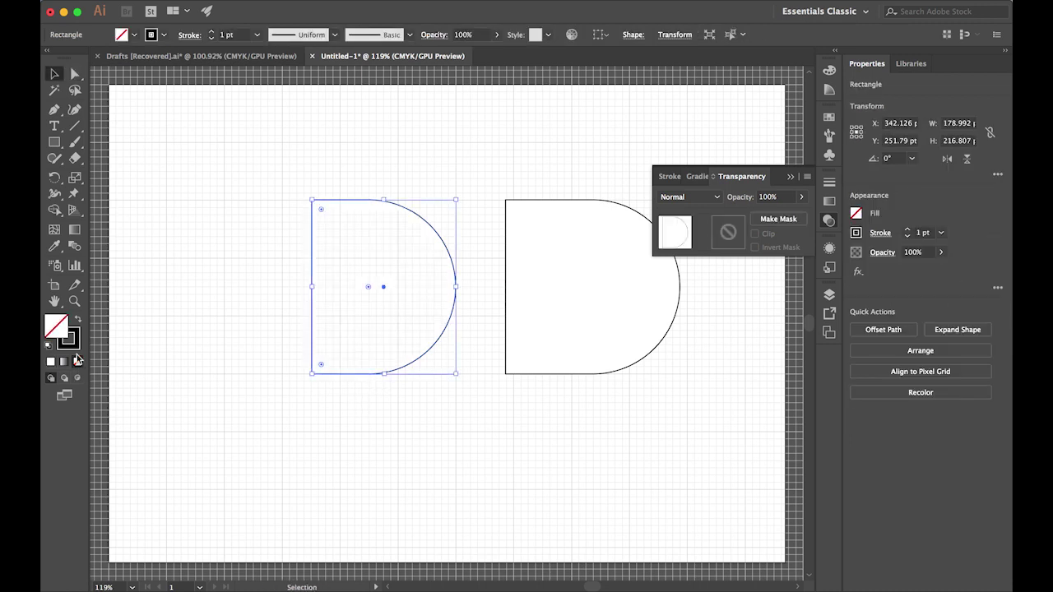
pyautogui.click(829, 183)
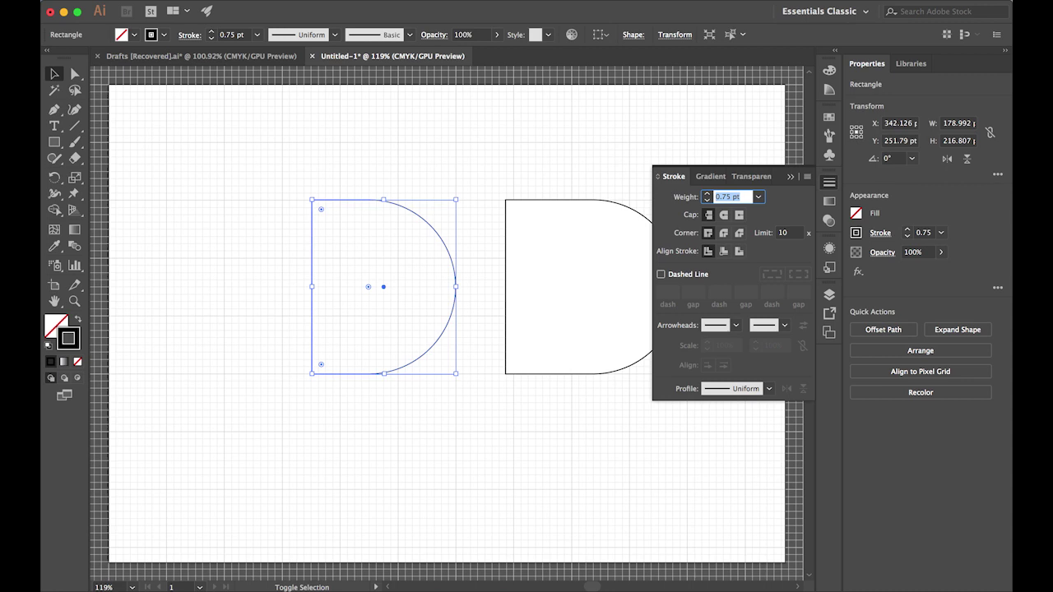
pyautogui.write('10')
pyautogui.press('Return')
# - Raise the stroke weight to 20 pt and align the stroke to the inside
pyautogui.click(346, 442)
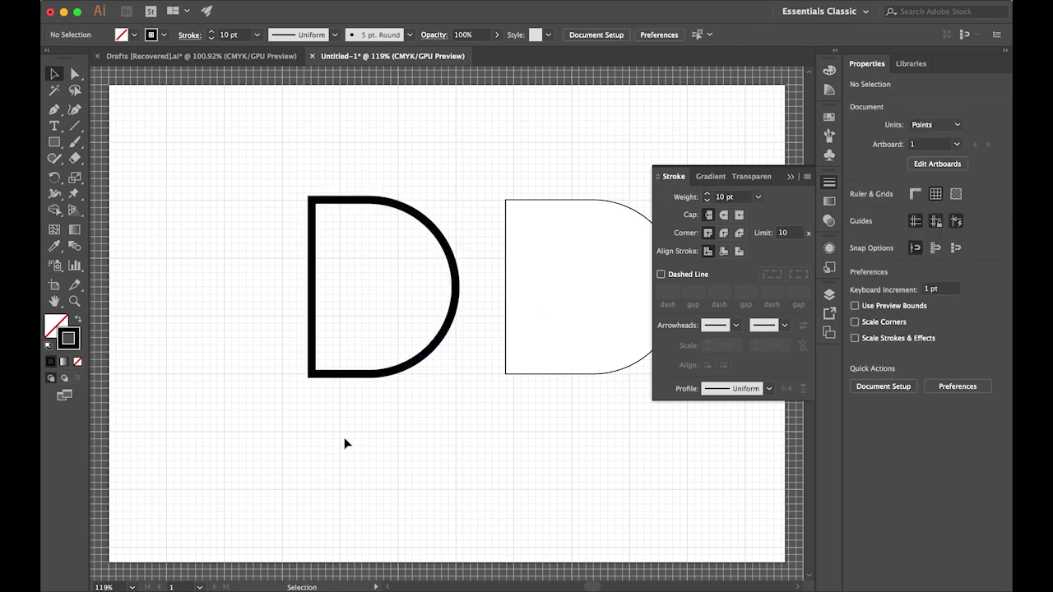
pyautogui.click(376, 376)
pyautogui.write('20')
pyautogui.press('Return')
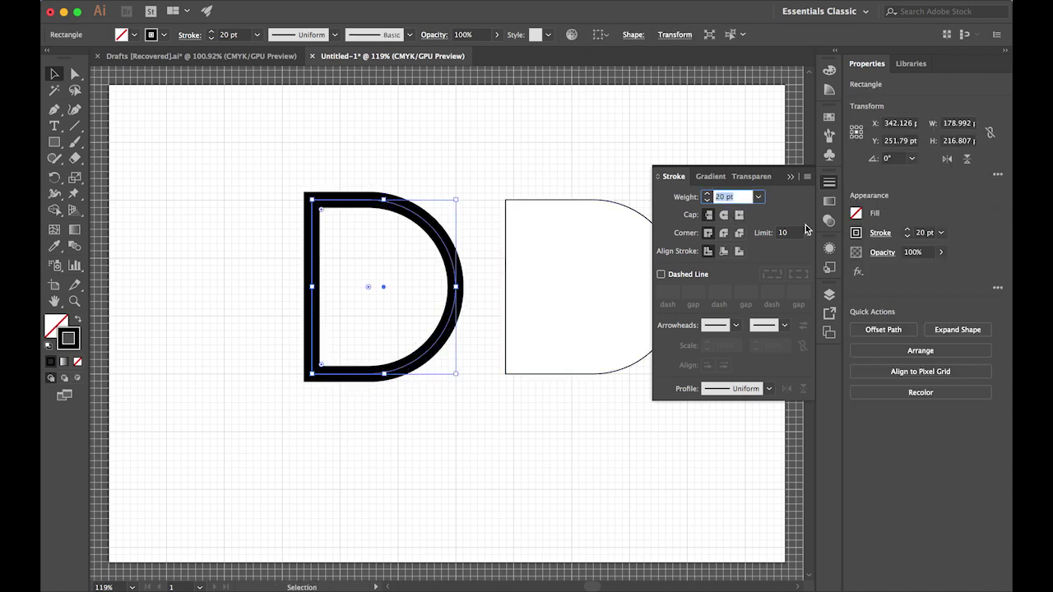
pyautogui.click(723, 251)
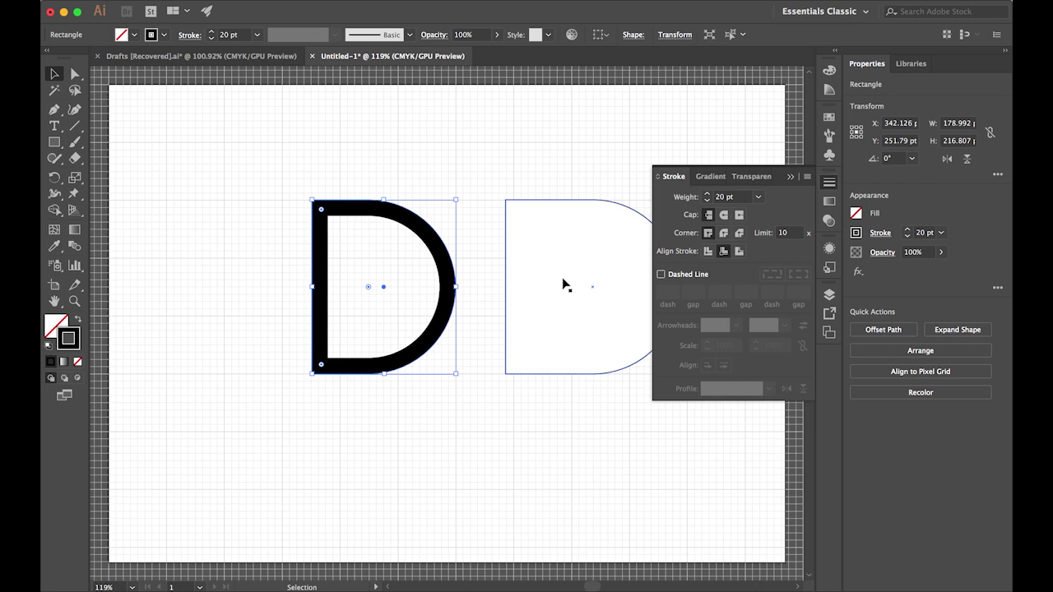
# - Fine-tune the D's stroke weight, settling on 25 pt
pyautogui.press('Up')
pyautogui.press('Up')
pyautogui.press('Up')
pyautogui.press('Up')
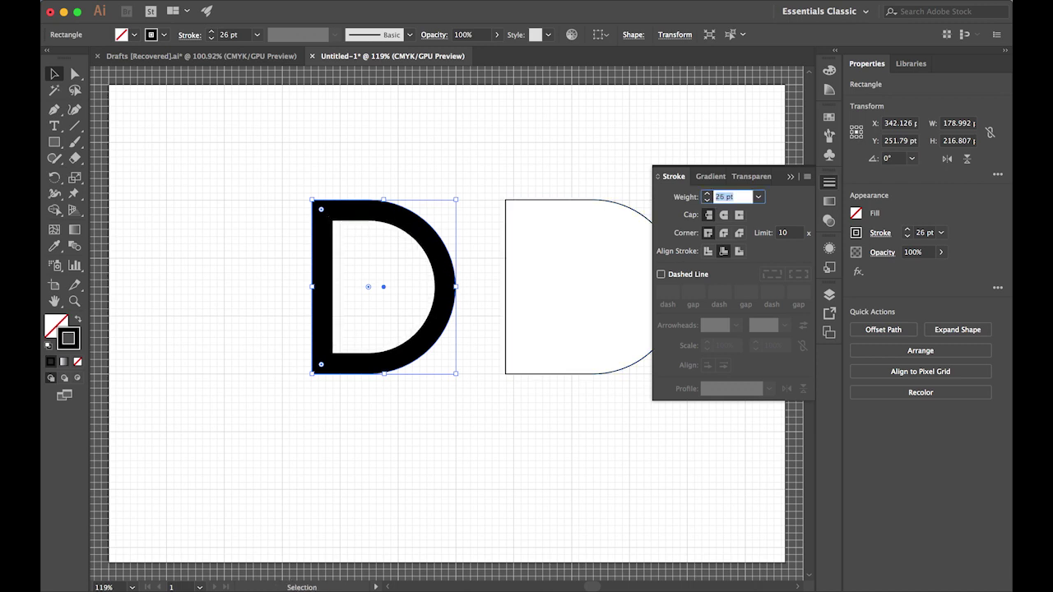
pyautogui.click(404, 433)
pyautogui.click(378, 363)
pyautogui.click(724, 197)
pyautogui.press('Down')
pyautogui.press('Down')
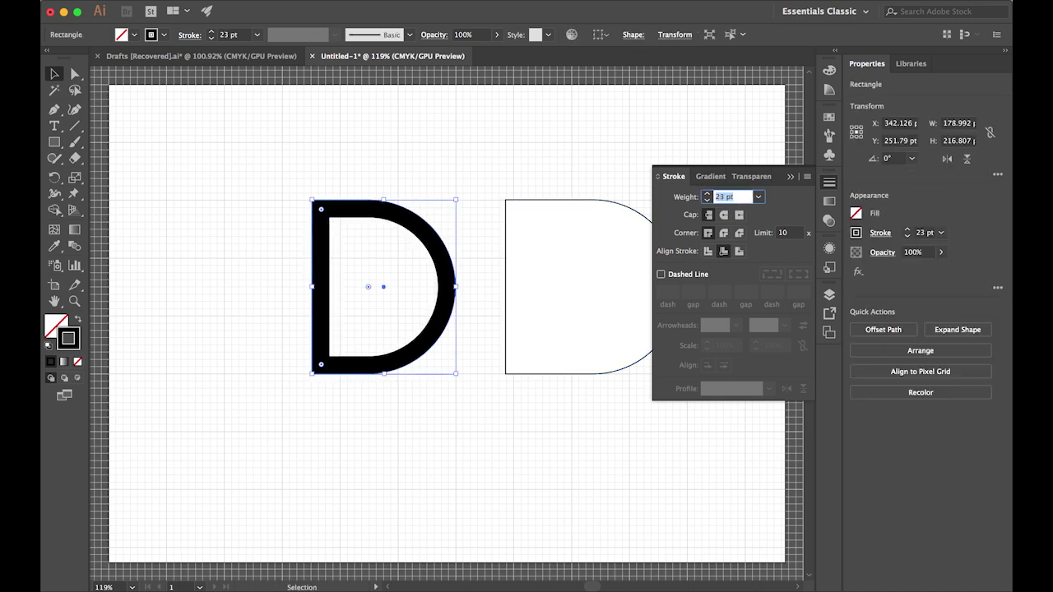
pyautogui.click(452, 416)
pyautogui.click(442, 314)
pyautogui.click(729, 197)
pyautogui.press('Up')
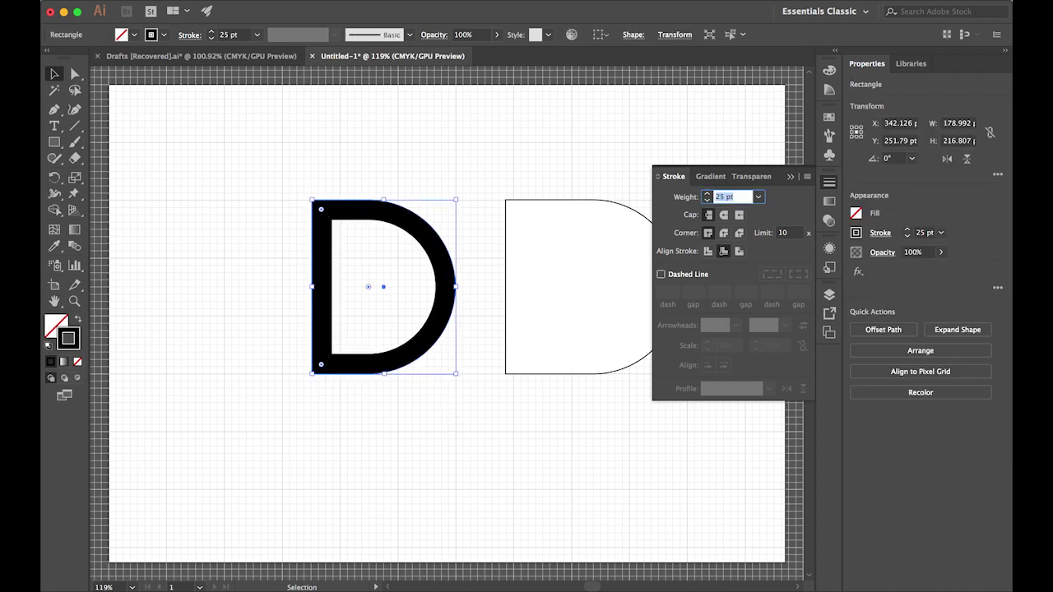
pyautogui.click(408, 413)
pyautogui.click(362, 366)
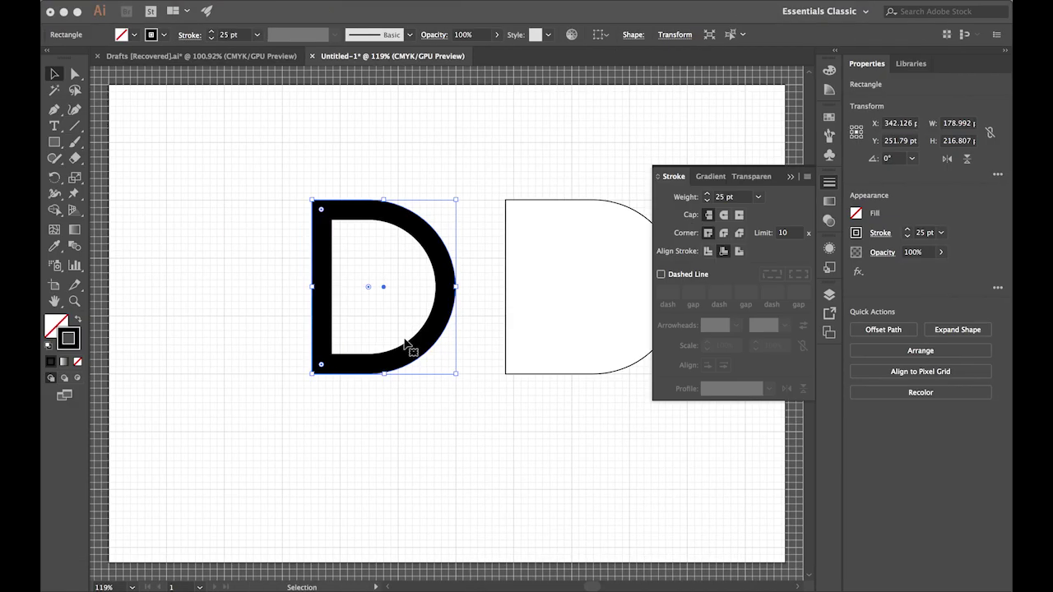
# - Copy the outlined D and position the copy lower-left so the two Ds overlap
pyautogui.moveTo(398, 362)
pyautogui.keyDown('alt'); pyautogui.mouseDown()
pyautogui.moveTo(254, 362)
pyautogui.moveTo(348, 400)
pyautogui.moveTo(336, 404)
pyautogui.moveTo(335, 390)
pyautogui.mouseUp(); pyautogui.keyUp('alt')
pyautogui.click(270, 393)
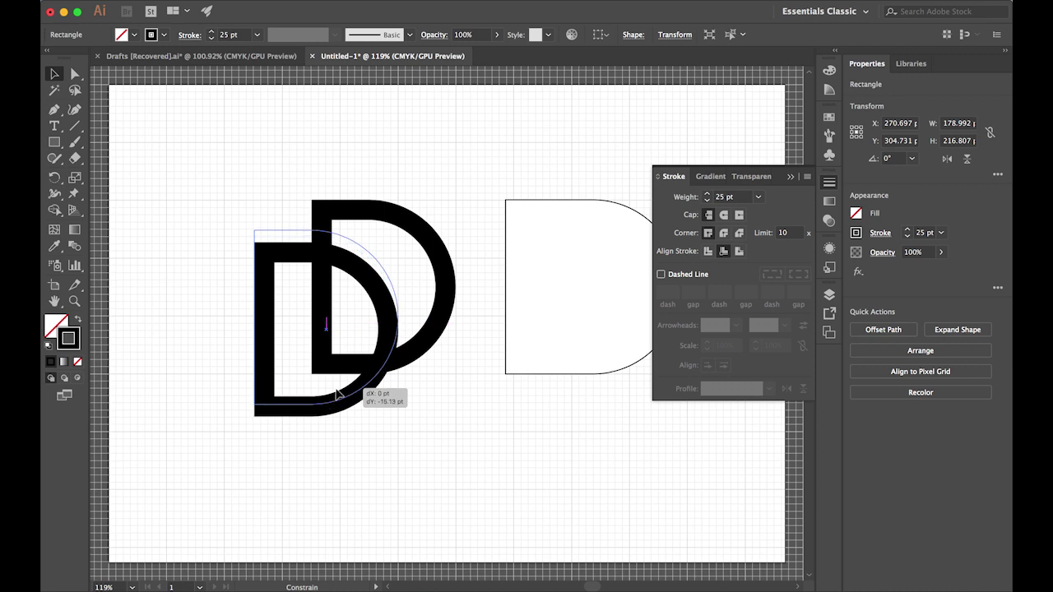
pyautogui.click(336, 455)
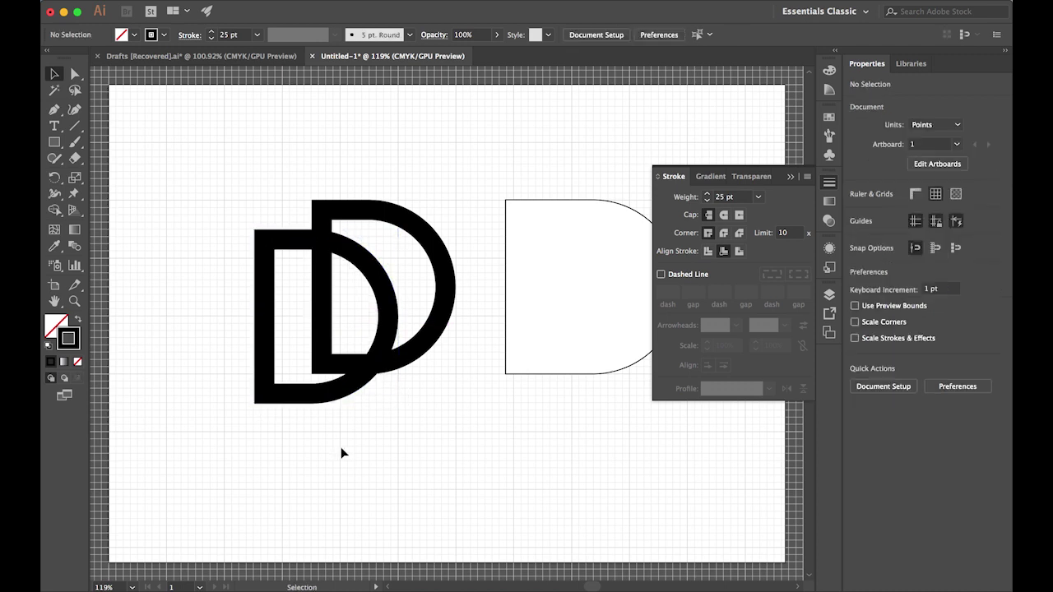
pyautogui.moveTo(294, 270); pyautogui.dragTo(294, 284)
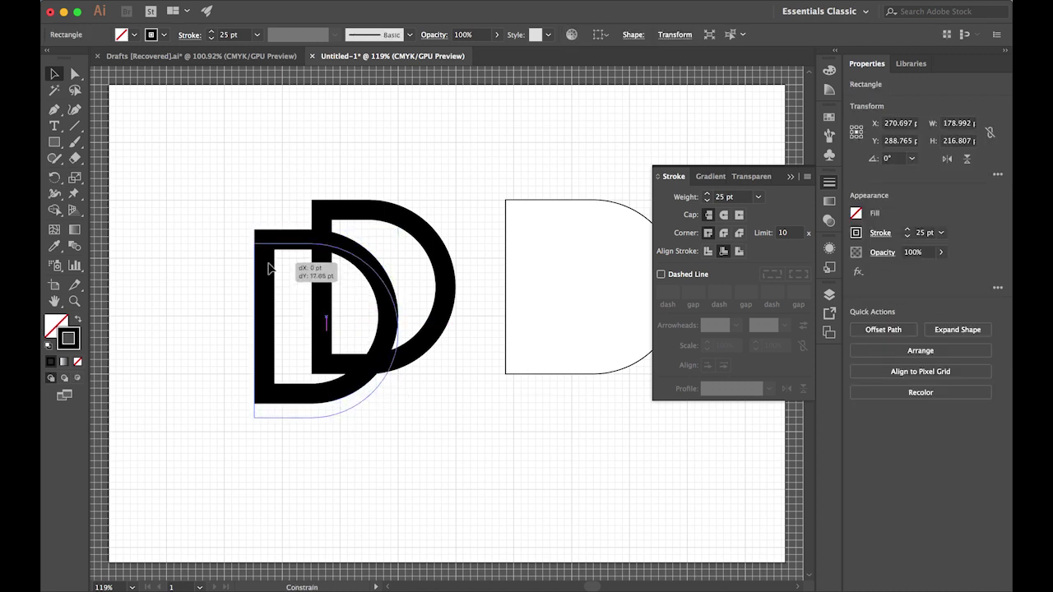
pyautogui.moveTo(272, 380); pyautogui.dragTo(288, 359)
pyautogui.moveTo(292, 396); pyautogui.dragTo(292, 402)
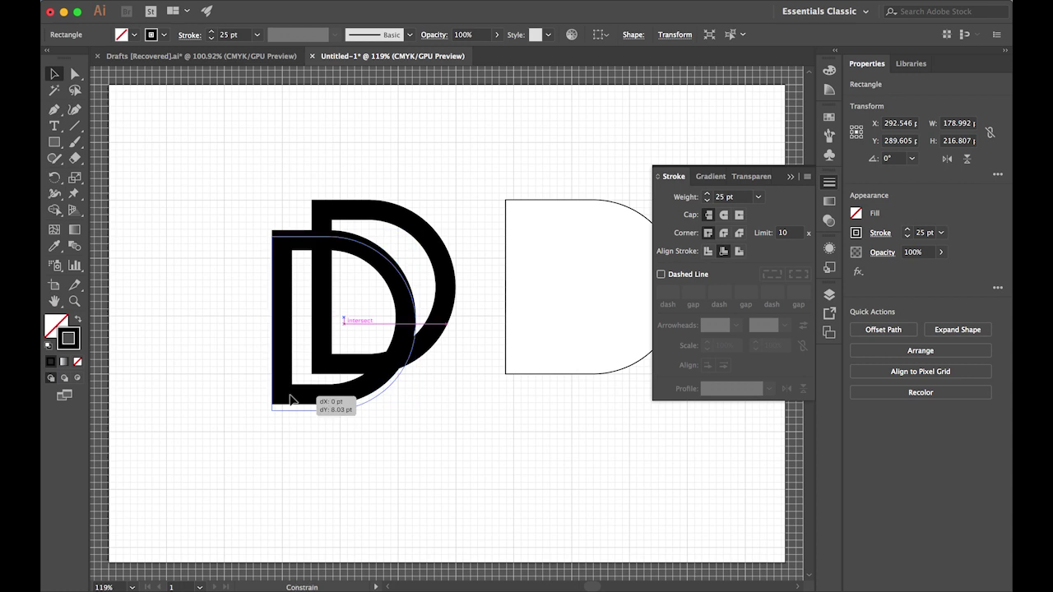
pyautogui.click(327, 457)
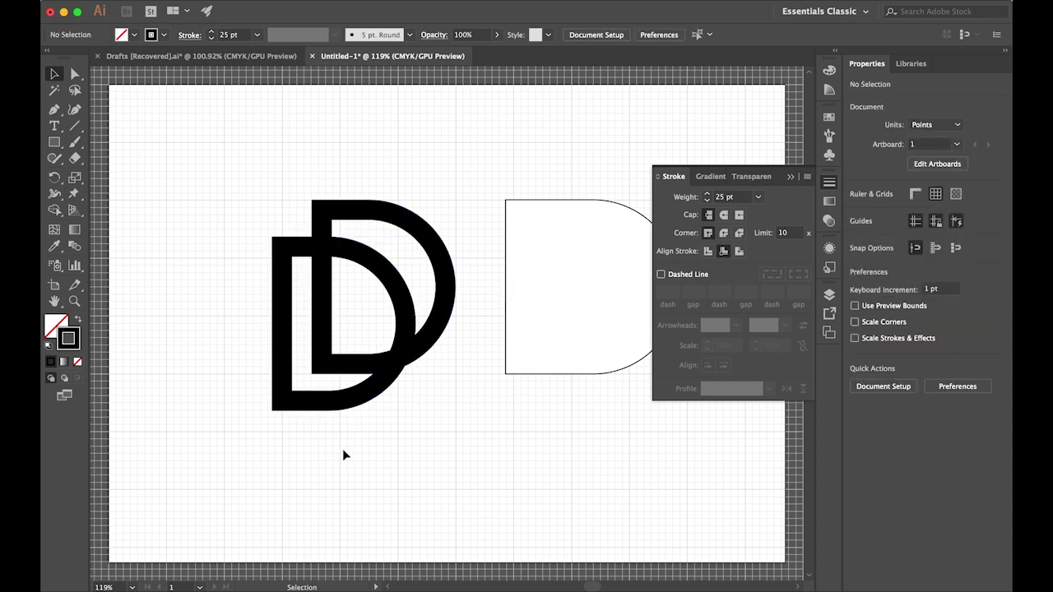
# - Move the spare rounded D off the artboard and duplicate the double-D monogram to the right
pyautogui.hscroll(3, 388, 441)
pyautogui.moveTo(437, 239); pyautogui.dragTo(553, 167)
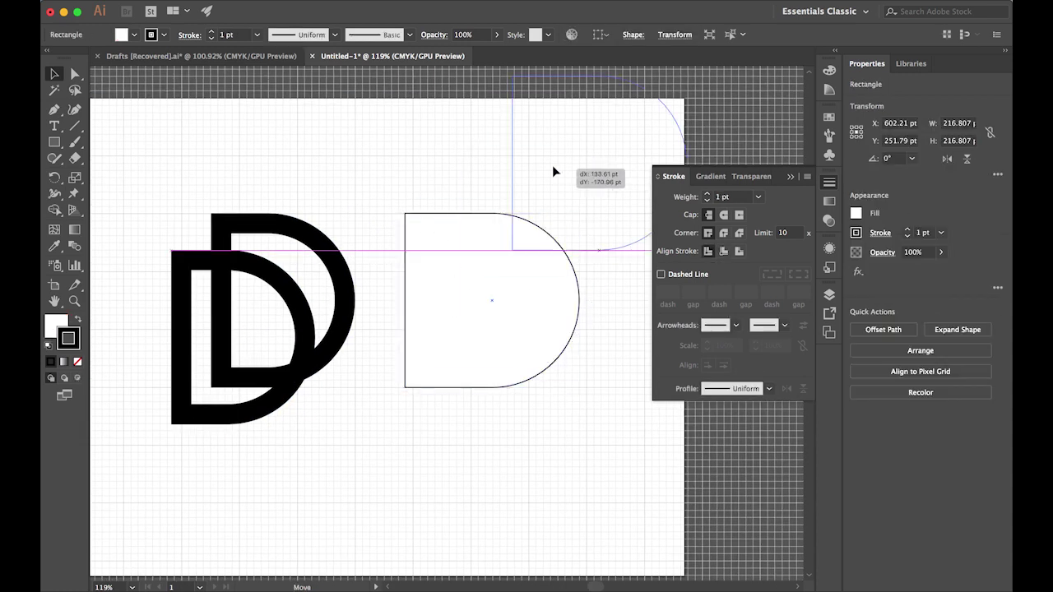
pyautogui.click(340, 195)
pyautogui.moveTo(766, 74); pyautogui.dragTo(905, 49)
pyautogui.moveTo(301, 395)
pyautogui.mouseDown()
pyautogui.moveTo(244, 309)
pyautogui.moveTo(511, 308)
pyautogui.mouseUp()
pyautogui.click(416, 390)
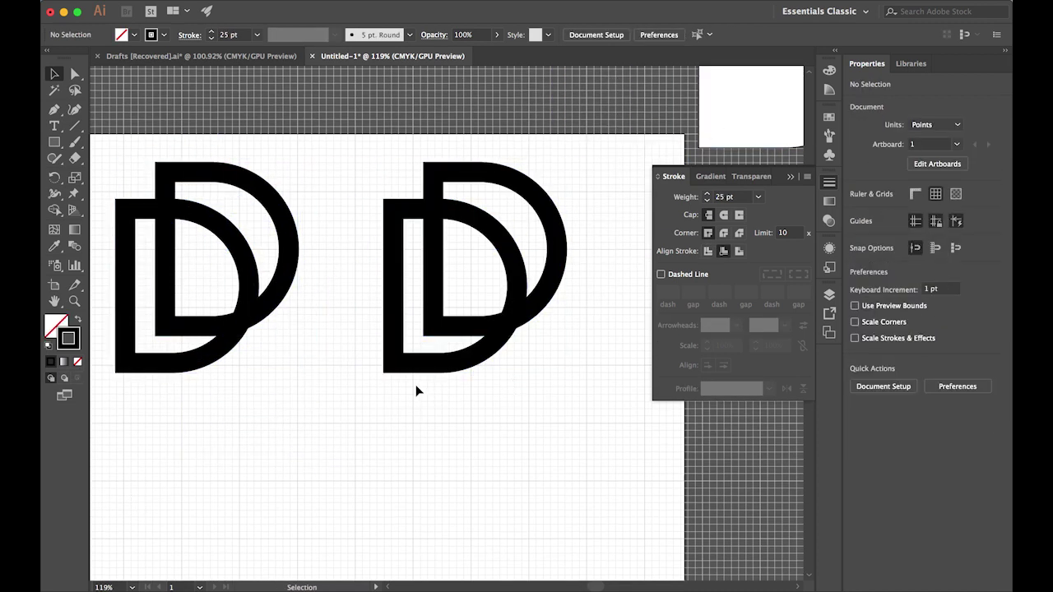
# - Draw a diagonal bevel line across the copy's top-left corner and position it
pyautogui.press('p')
pyautogui.click(383, 198)
pyautogui.click(422, 162)
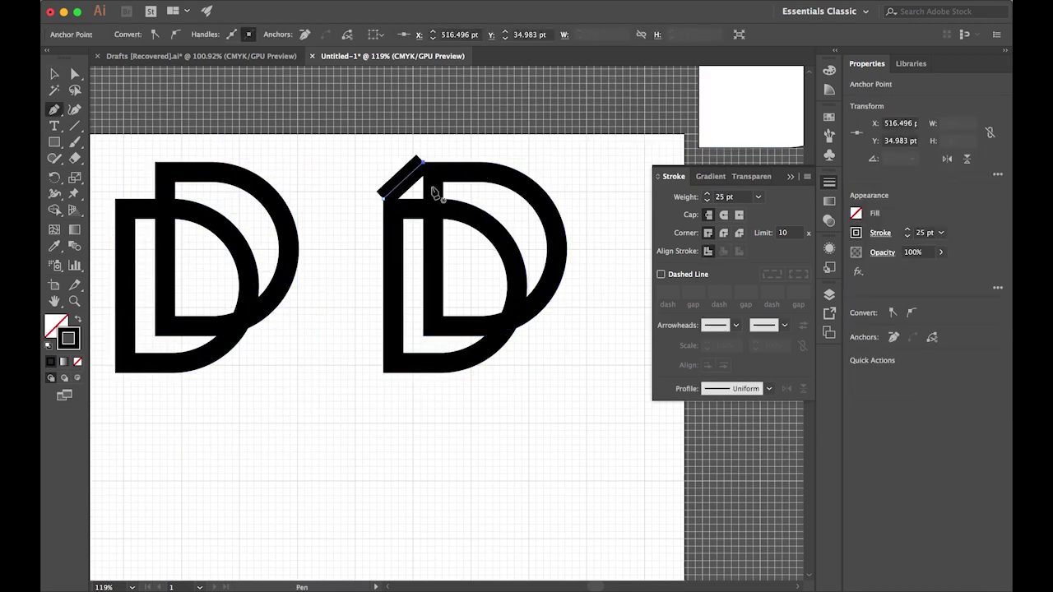
pyautogui.scroll(3, 434, 193)
pyautogui.scroll(3, 428, 174)
pyautogui.press('v')
pyautogui.moveTo(381, 184); pyautogui.dragTo(413, 318)
# - Zoom and pan around the canvas to review the beveled D variant
pyautogui.scroll(-5, 386, 100)
pyautogui.scroll(3, 411, 302)
pyautogui.scroll(1, 407, 304)
pyautogui.scroll(1, 403, 306)
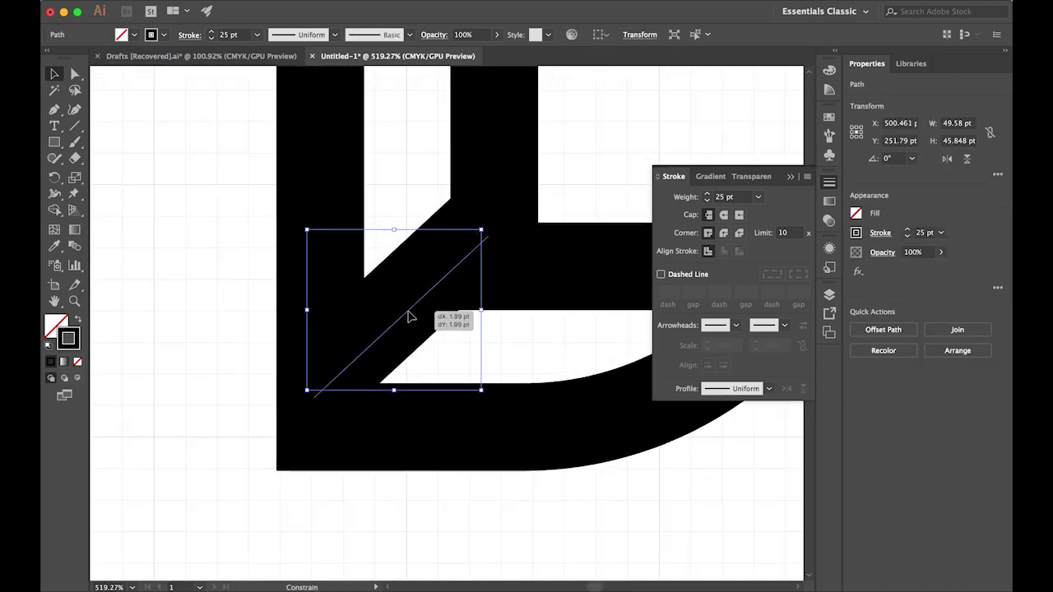
pyautogui.click(230, 300)
pyautogui.scroll(-3, 226, 301)
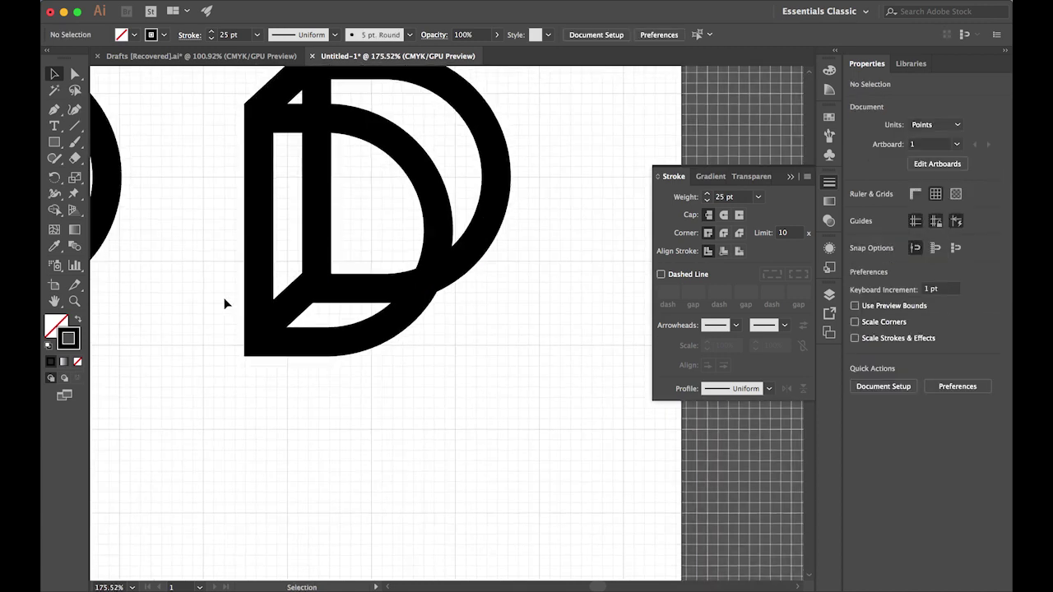
pyautogui.scroll(-2, 225, 301)
pyautogui.hscroll(-3, 288, 346)
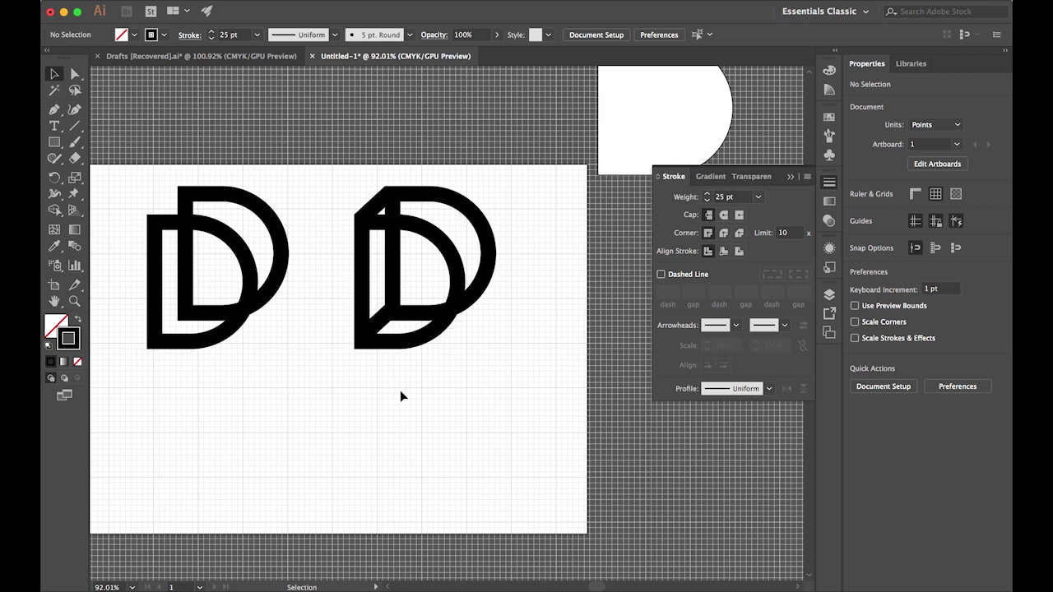
pyautogui.hscroll(-4, 328, 169)
pyautogui.scroll(1, 328, 169)
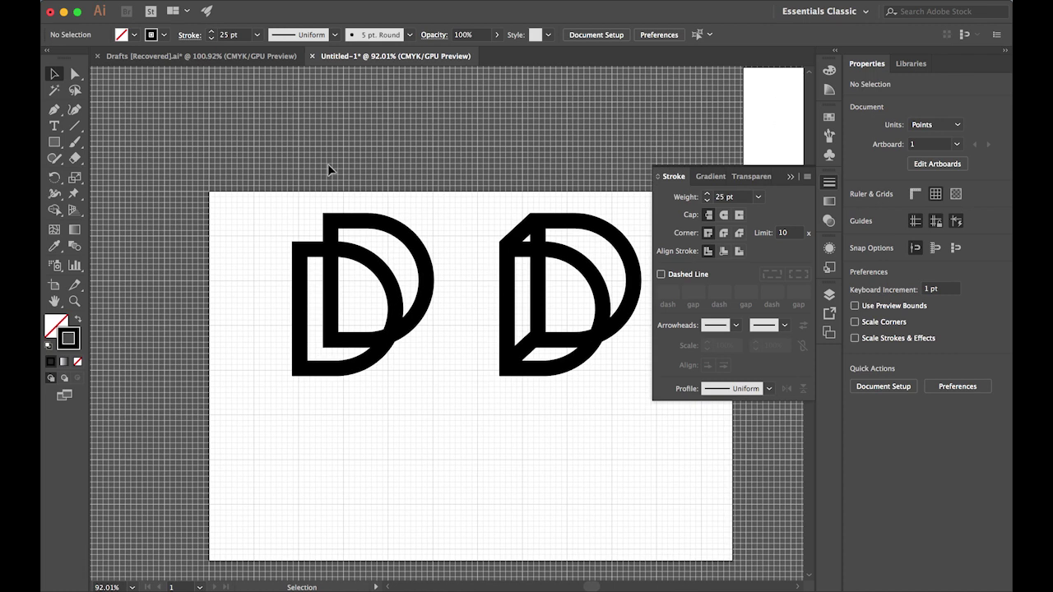
pyautogui.hscroll(2, 327, 169)
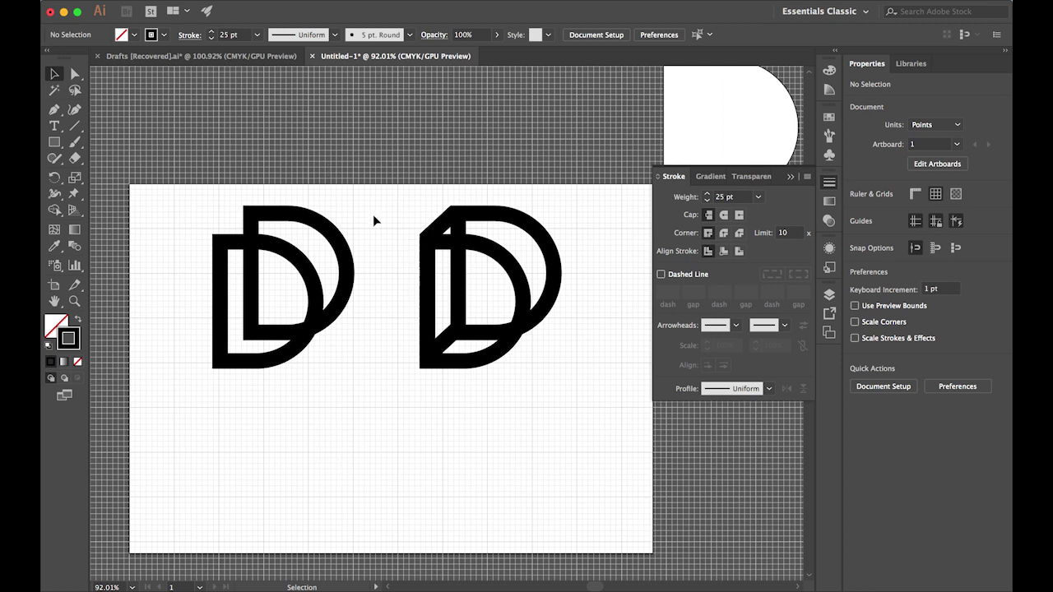
# - Copy the beveled D straight up and move the plain overlapping D above the artboard
pyautogui.click(520, 339)
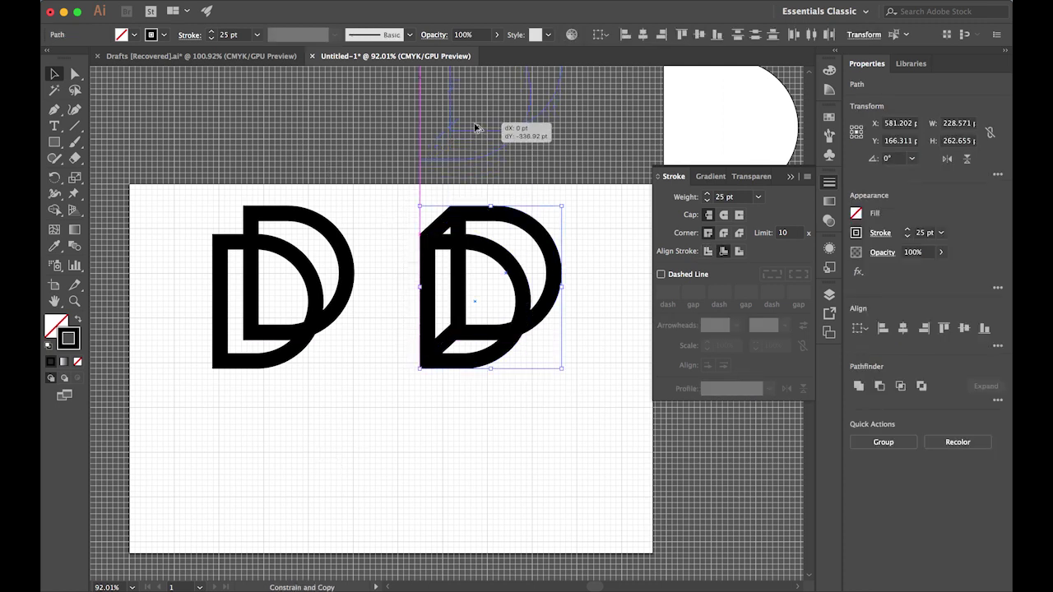
pyautogui.moveTo(512, 337); pyautogui.dragTo(481, 122)
pyautogui.click(296, 215)
pyautogui.hscroll(-2, 247, 371)
pyautogui.scroll(1, 247, 370)
pyautogui.moveTo(300, 340); pyautogui.dragTo(115, 156)
# - Move the remaining beveled D copy to the artboard's left side and select it
pyautogui.click(631, 483)
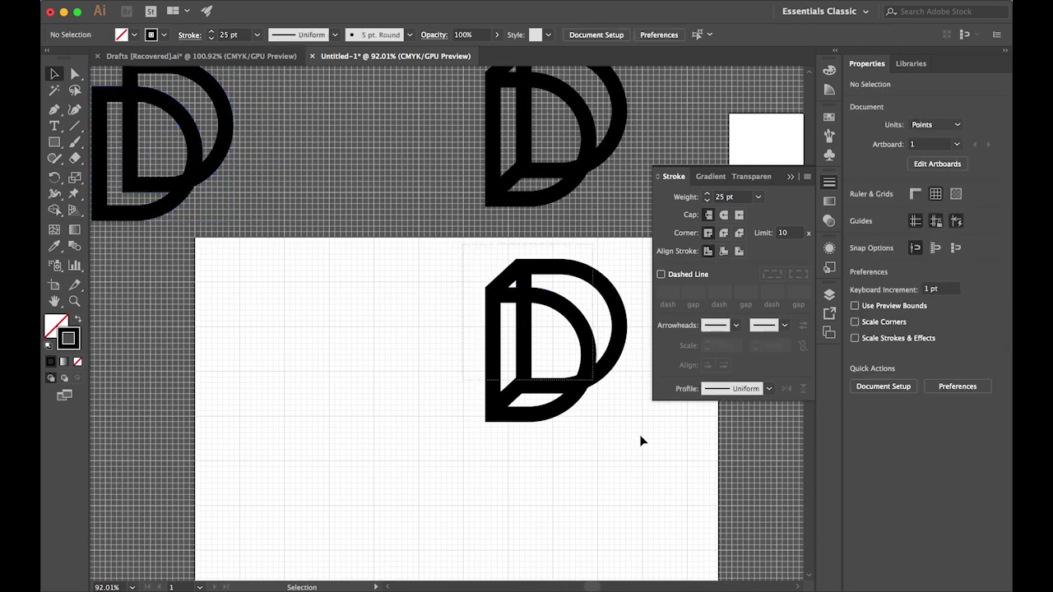
pyautogui.moveTo(584, 379); pyautogui.dragTo(364, 447)
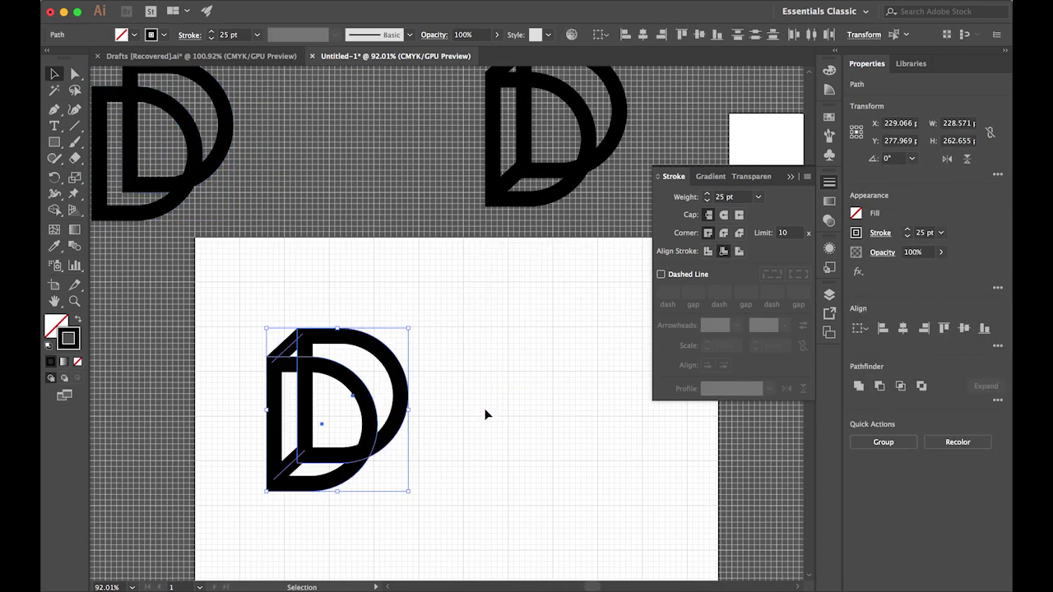
pyautogui.click(486, 414)
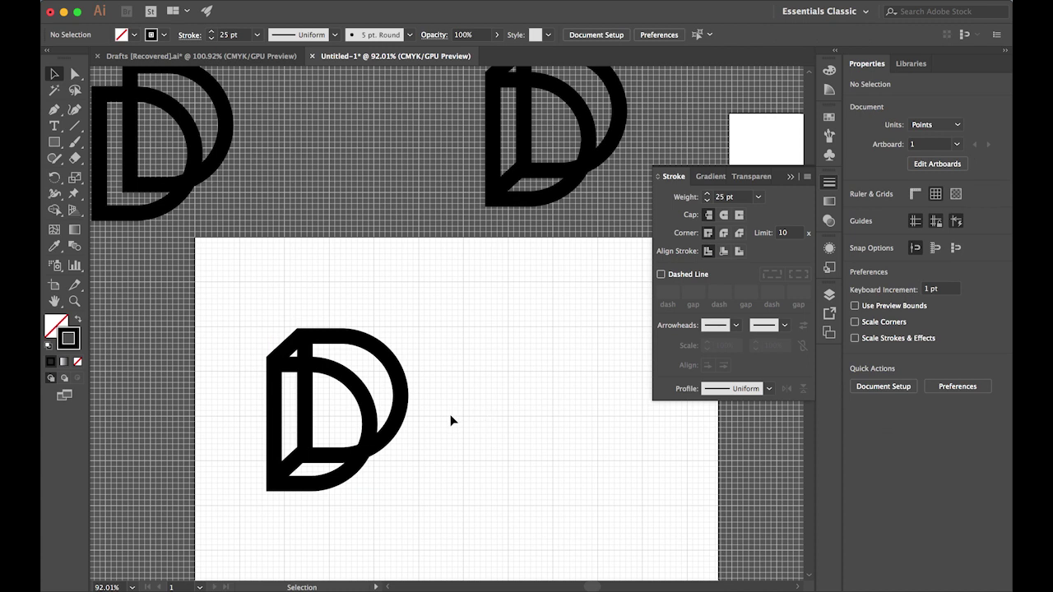
pyautogui.click(274, 461)
pyautogui.click(268, 3)
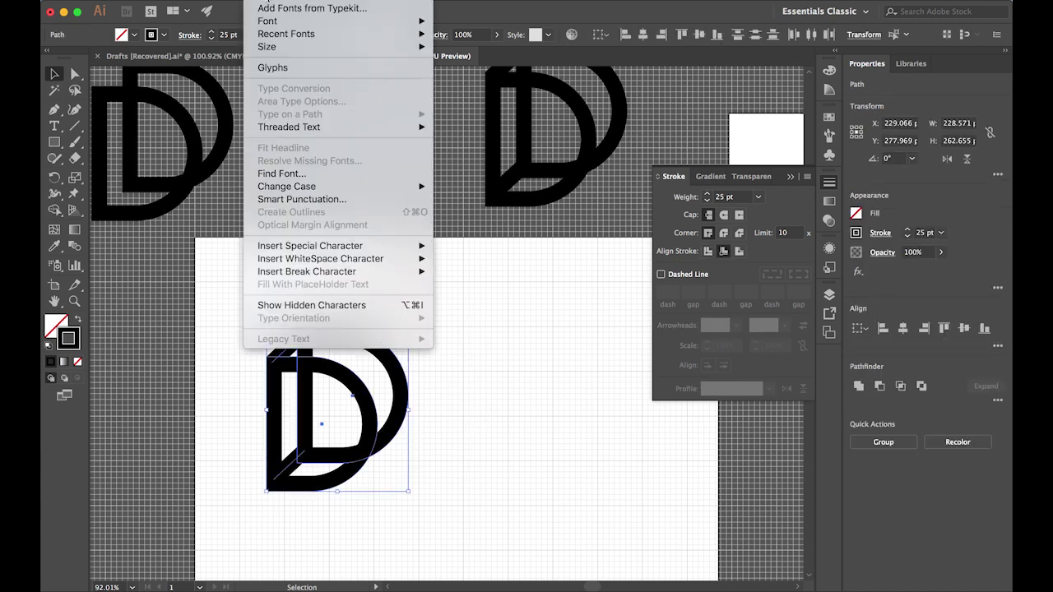
# - Expand the beveled D's appearance and expand it into filled shapes
pyautogui.moveTo(233, 21)
pyautogui.click(261, 140)
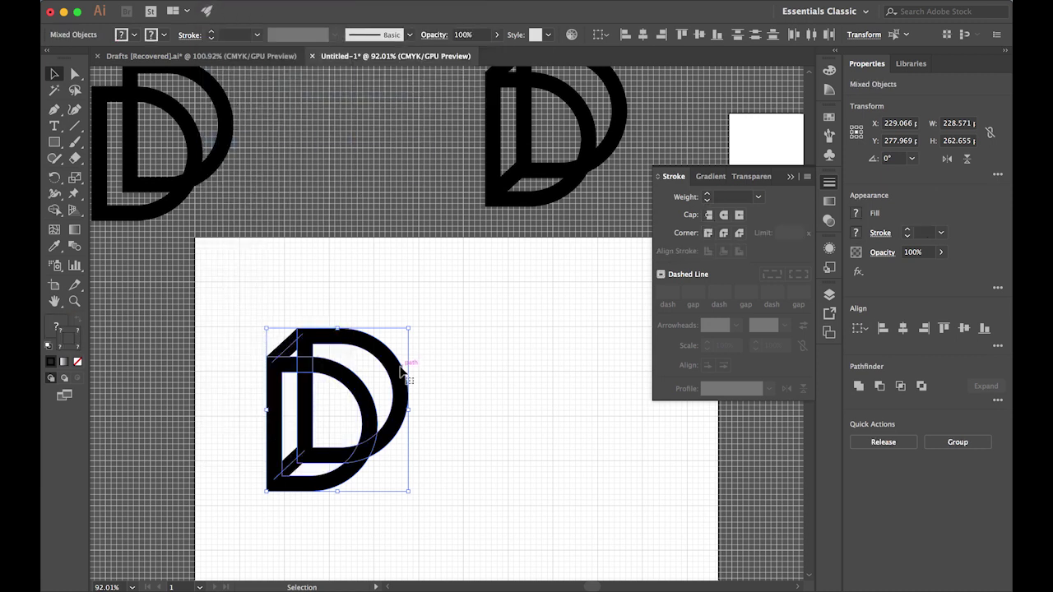
pyautogui.click(224, 2)
pyautogui.click(251, 125)
pyautogui.press('Return')
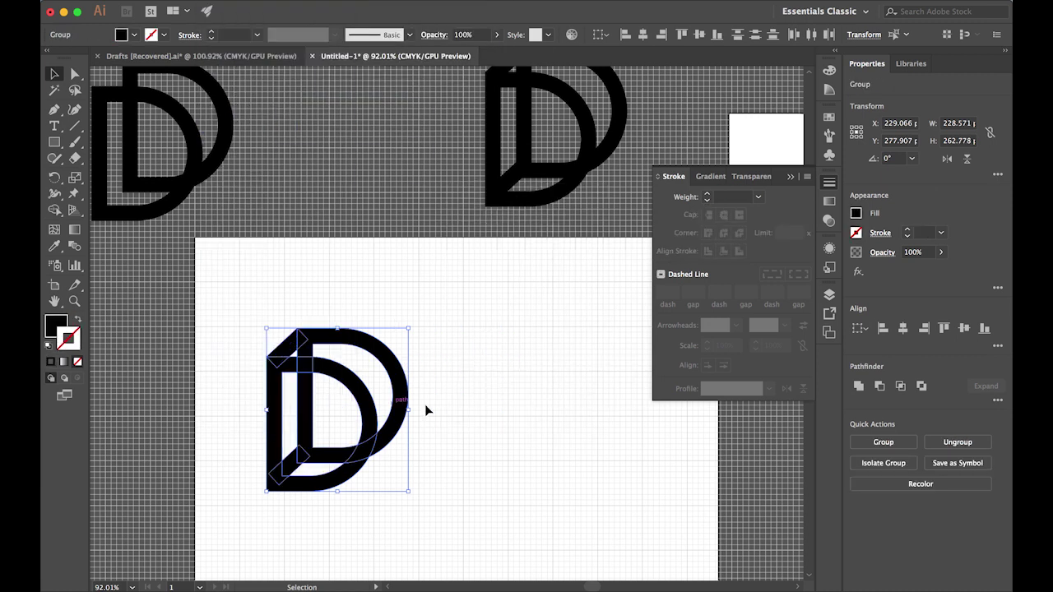
# - Duplicate the expanded D to the right and merge its pieces into one shape with Shape Builder
pyautogui.moveTo(366, 450); pyautogui.dragTo(626, 450)
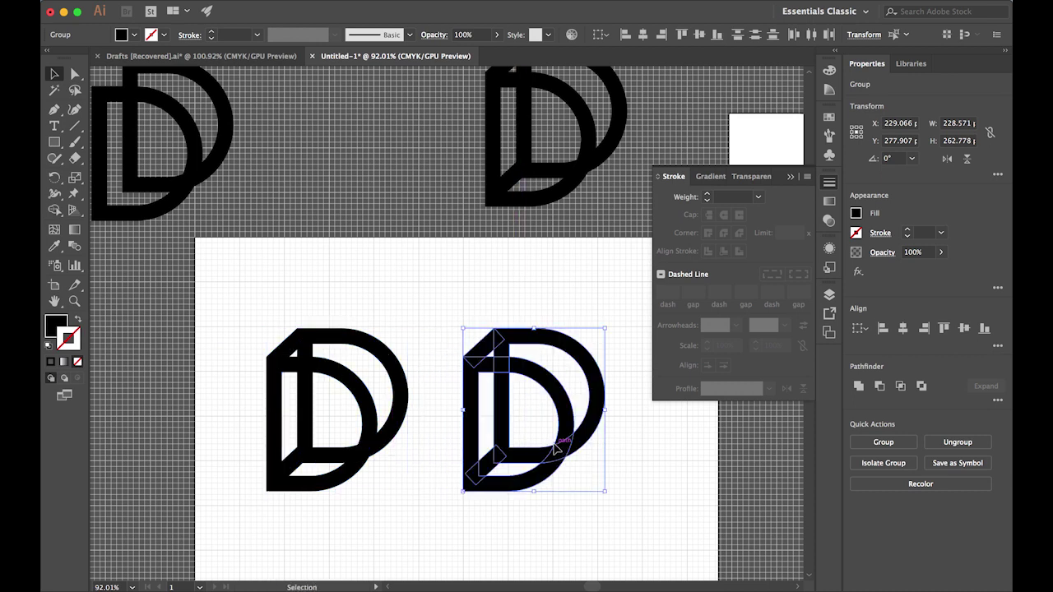
pyautogui.hotkey('shift', 'm')
pyautogui.moveTo(555, 447); pyautogui.dragTo(557, 467)
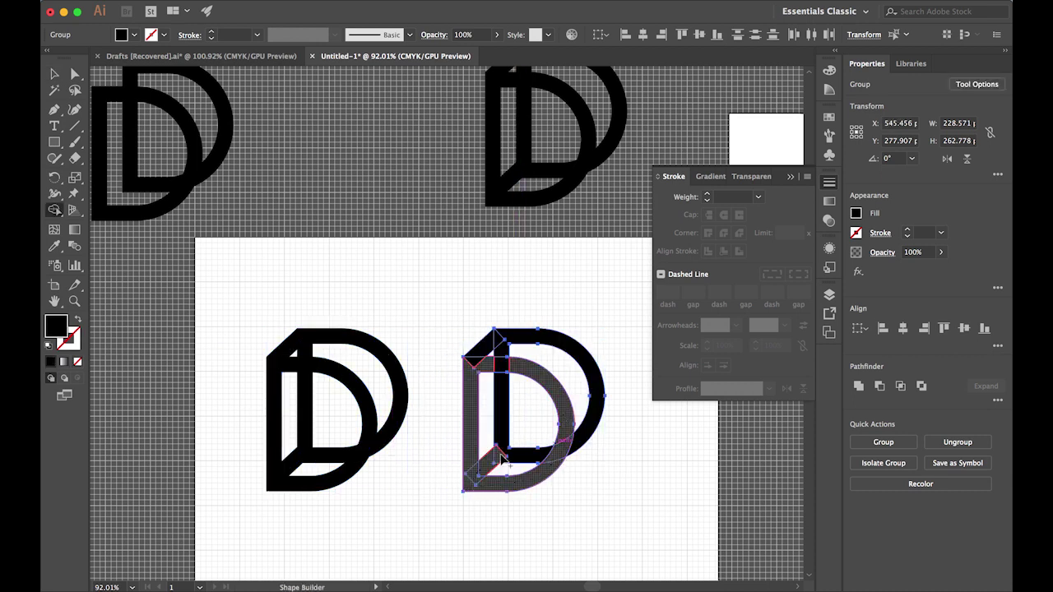
pyautogui.moveTo(504, 458); pyautogui.dragTo(538, 511)
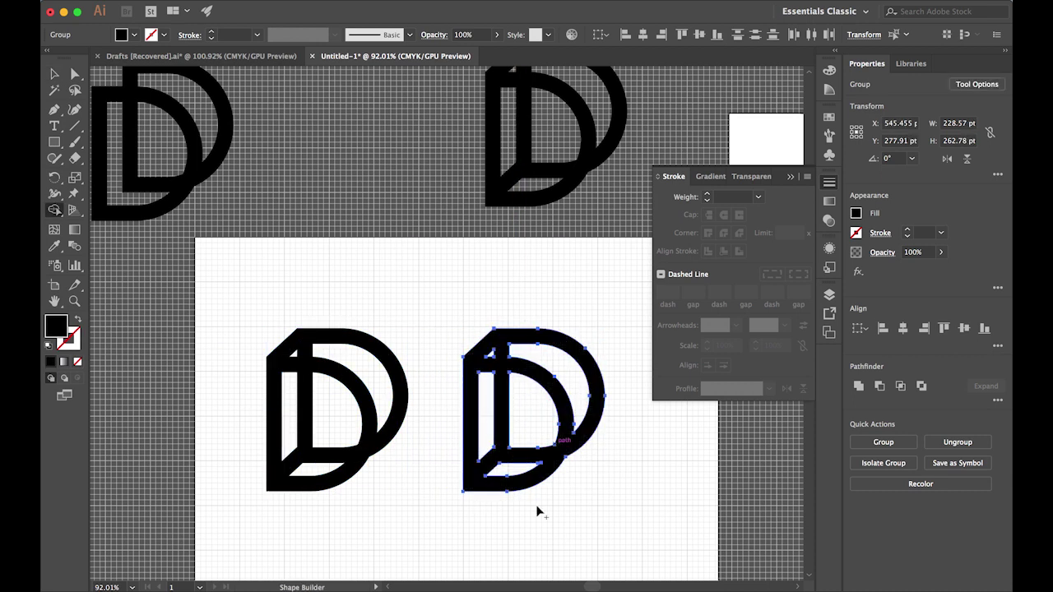
pyautogui.press('v')
pyautogui.click(593, 486)
# - Scale the merged D copy down to a smaller size
pyautogui.hscroll(5, 591, 483)
pyautogui.click(482, 419)
pyautogui.moveTo(523, 472); pyautogui.dragTo(455, 393)
pyautogui.click(483, 385)
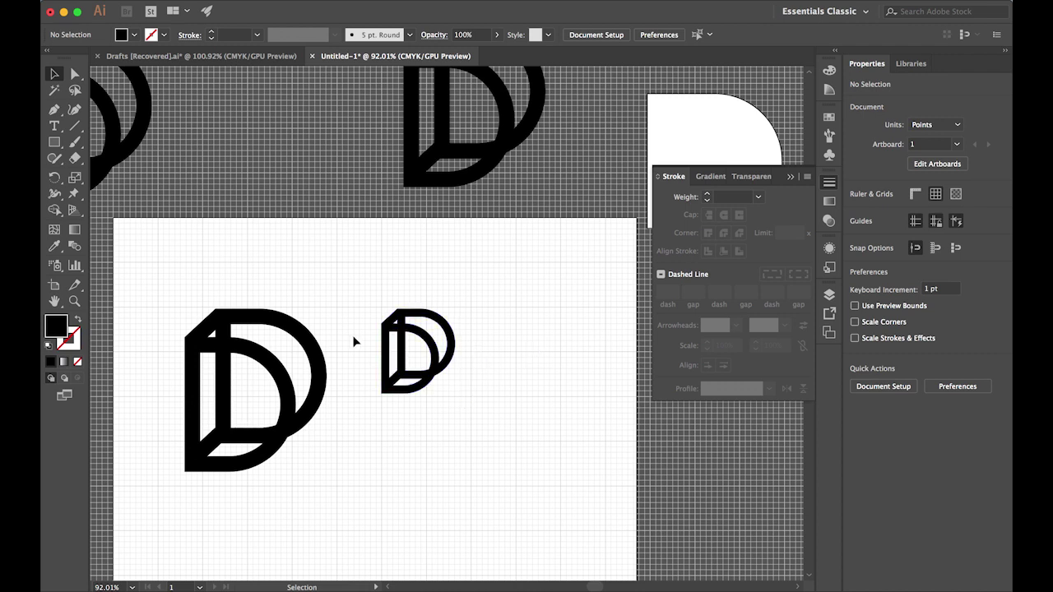
# - Draw a black rounded square about 144.55 pt beside the small D and round its corners further
pyautogui.moveTo(51, 144); pyautogui.dragTo(99, 161)
pyautogui.moveTo(471, 308); pyautogui.dragTo(560, 390)
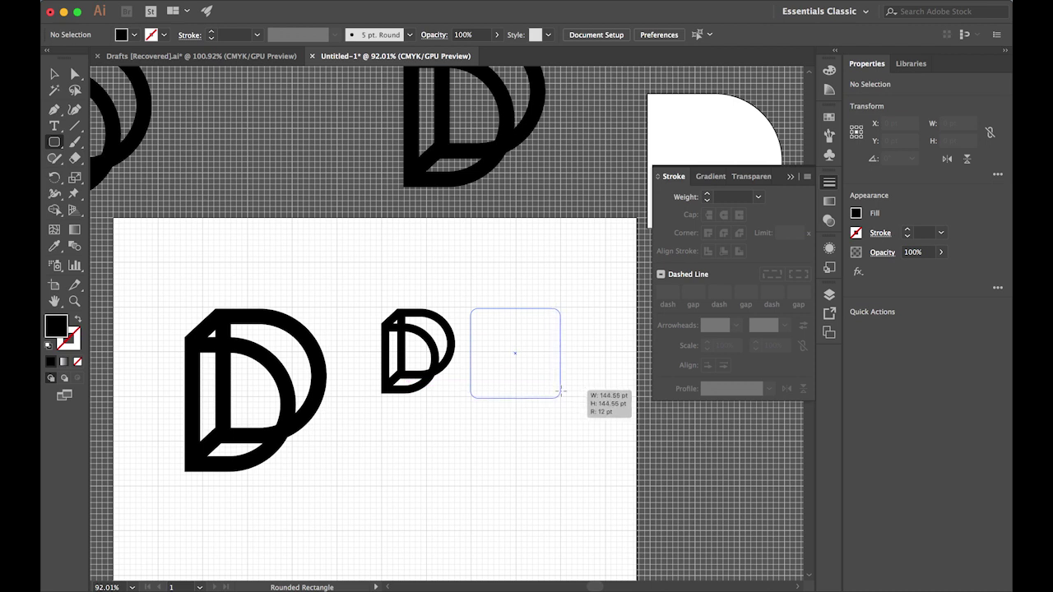
pyautogui.scroll(5, 560, 387)
pyautogui.press('v')
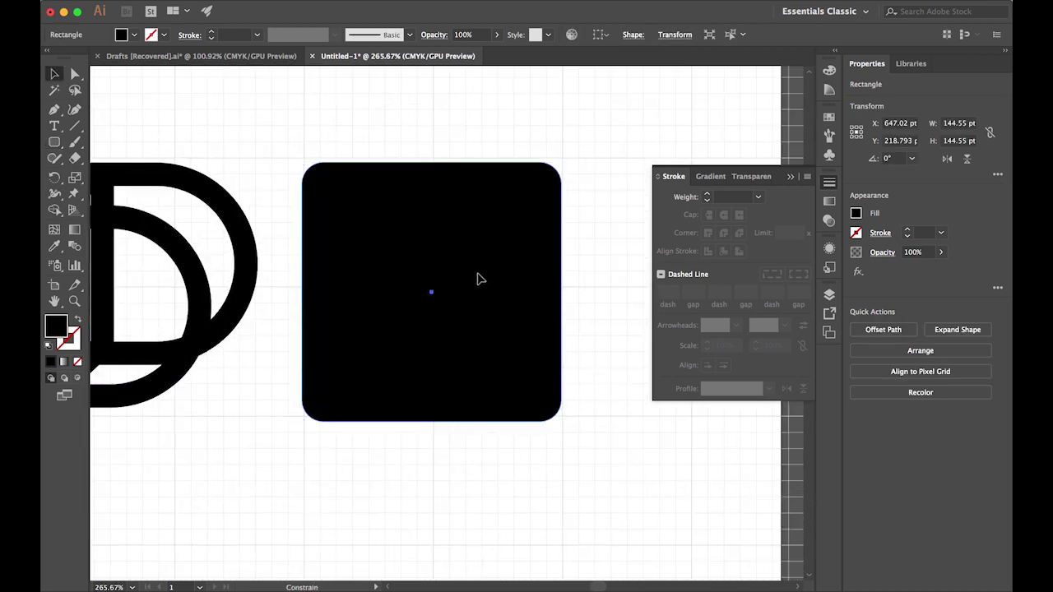
pyautogui.moveTo(478, 275); pyautogui.dragTo(477, 275)
pyautogui.moveTo(323, 401)
pyautogui.mouseDown()
pyautogui.moveTo(395, 357)
pyautogui.moveTo(447, 362)
pyautogui.mouseUp()
pyautogui.click(587, 384)
# - Place a copy of the small D inside the rounded square and make it white
pyautogui.scroll(-3, 531, 413)
pyautogui.moveTo(505, 395)
pyautogui.mouseDown()
pyautogui.moveTo(490, 372)
pyautogui.moveTo(522, 345)
pyautogui.mouseUp()
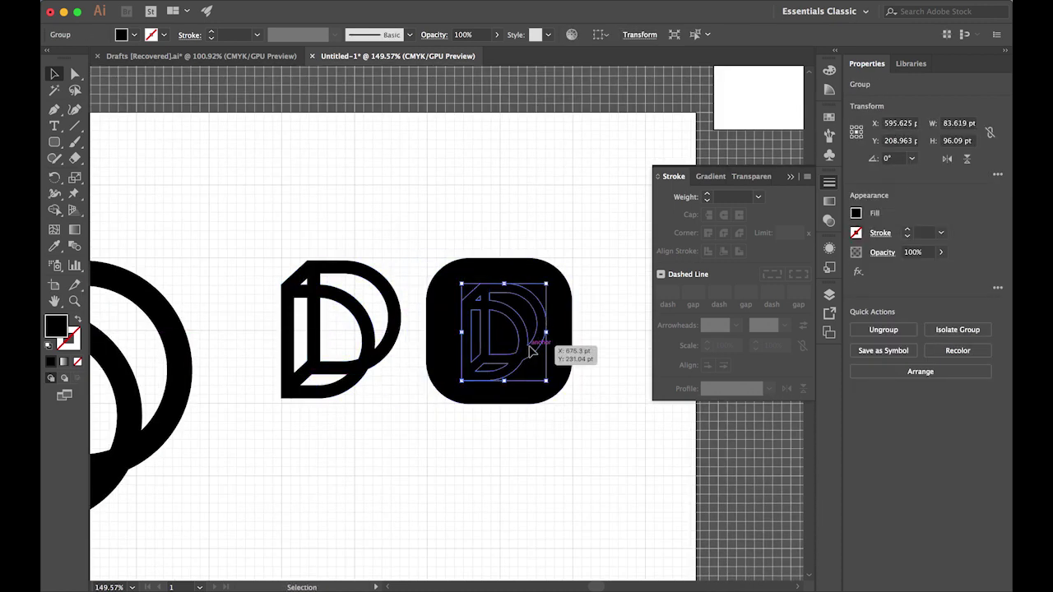
pyautogui.click(619, 380)
pyautogui.scroll(-3, 618, 382)
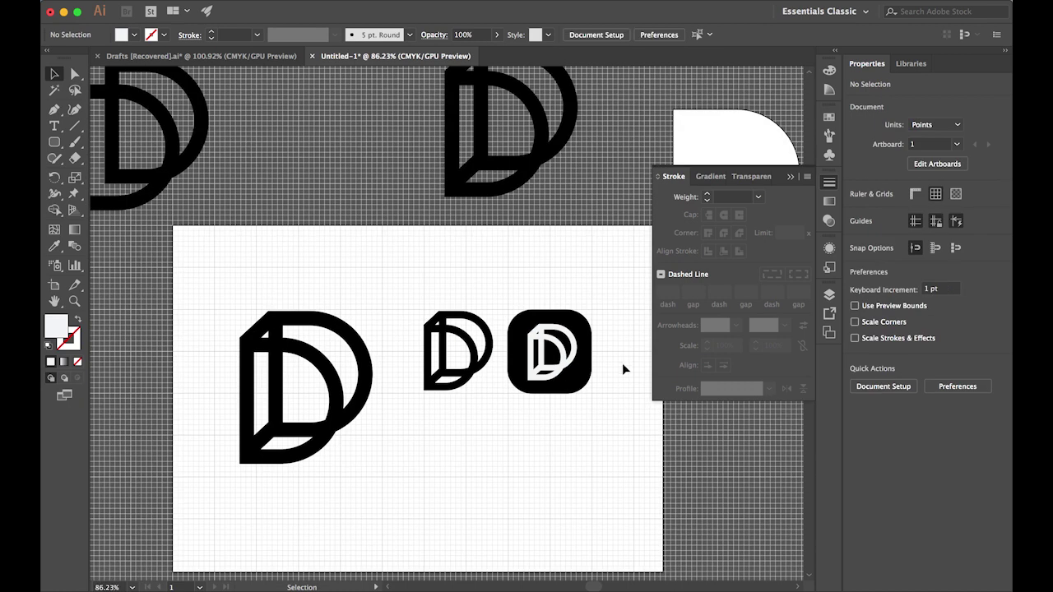
# - Duplicate the small D below and remove its thick outer ring with Shape Builder
pyautogui.click(432, 362)
pyautogui.moveTo(432, 362); pyautogui.dragTo(432, 474)
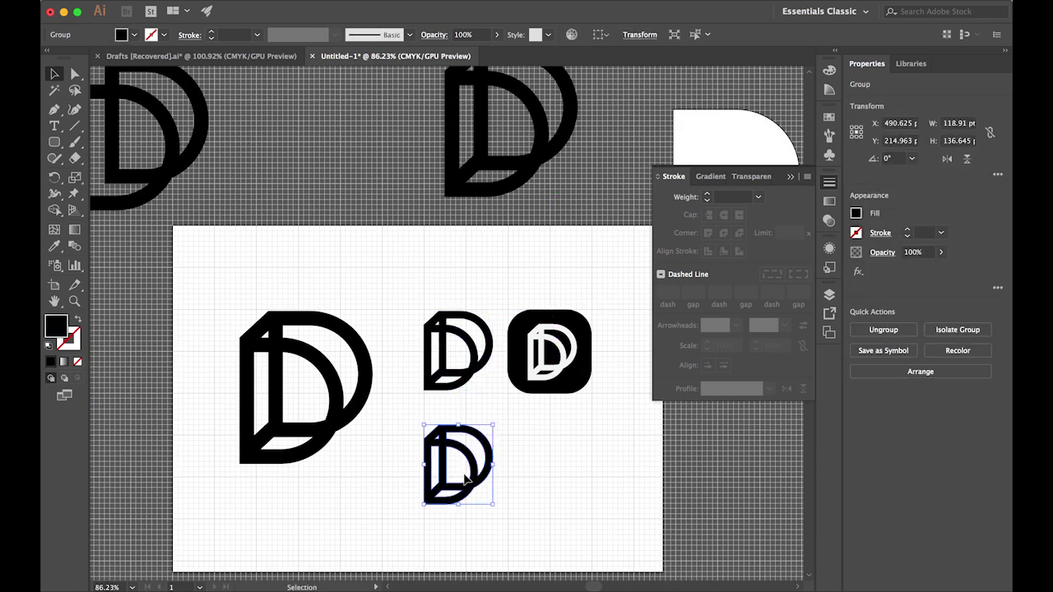
pyautogui.scroll(5, 461, 469)
pyautogui.hotkey('shift', 'm')
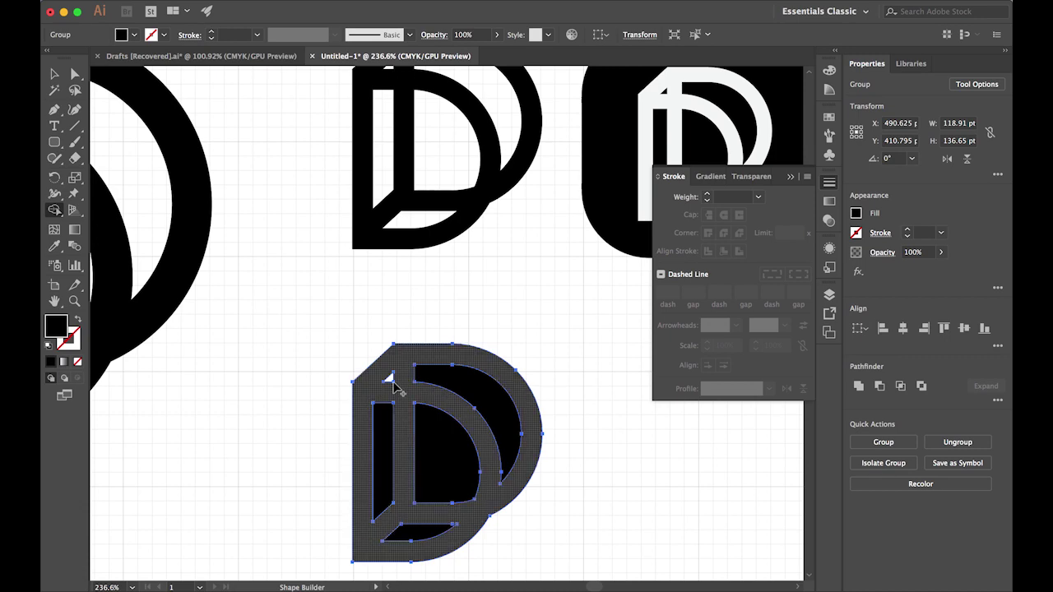
pyautogui.keyDown('alt'); pyautogui.click(381, 369); pyautogui.keyUp('alt')
pyautogui.press('v')
pyautogui.click(584, 508)
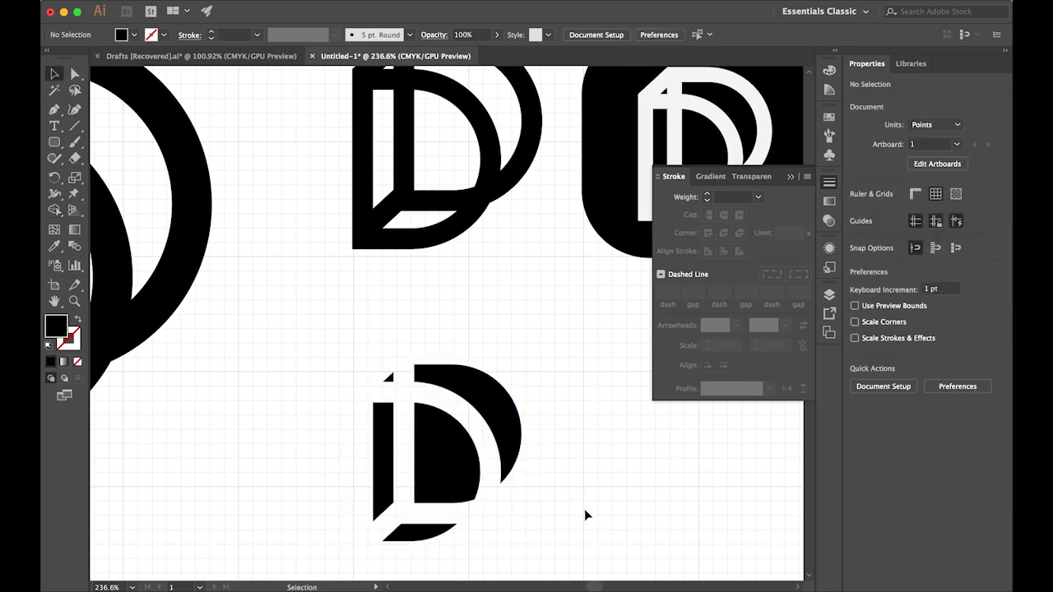
# - Park the cut-out D left of the artboard, move the large D up, and the small D lower left
pyautogui.scroll(-5, 584, 509)
pyautogui.scroll(-4, 574, 422)
pyautogui.moveTo(543, 457); pyautogui.dragTo(278, 416)
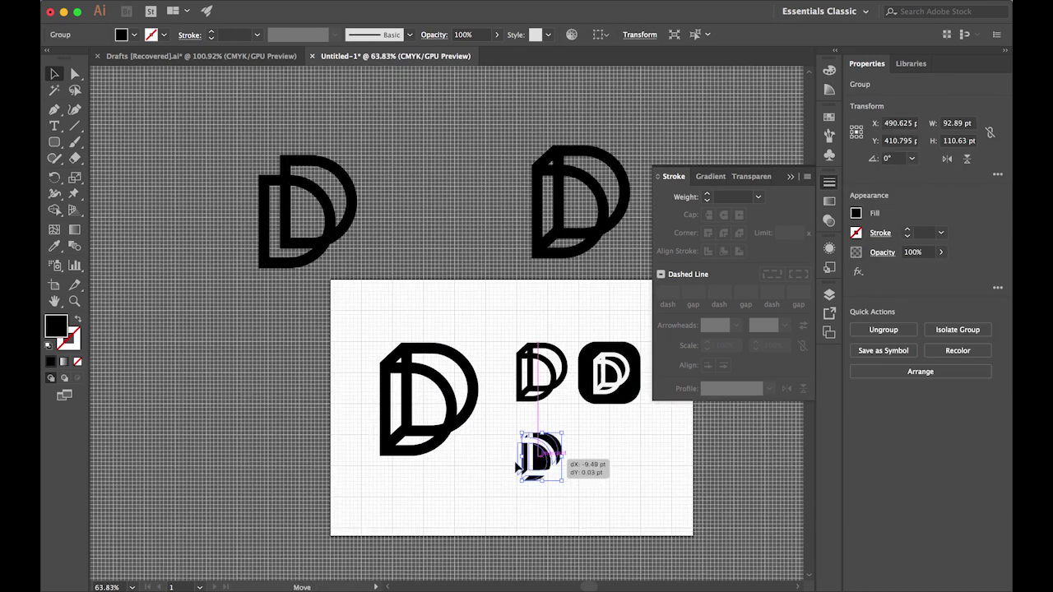
pyautogui.click(430, 444)
pyautogui.moveTo(429, 444); pyautogui.dragTo(445, 236)
pyautogui.moveTo(541, 392); pyautogui.dragTo(415, 471)
pyautogui.click(465, 475)
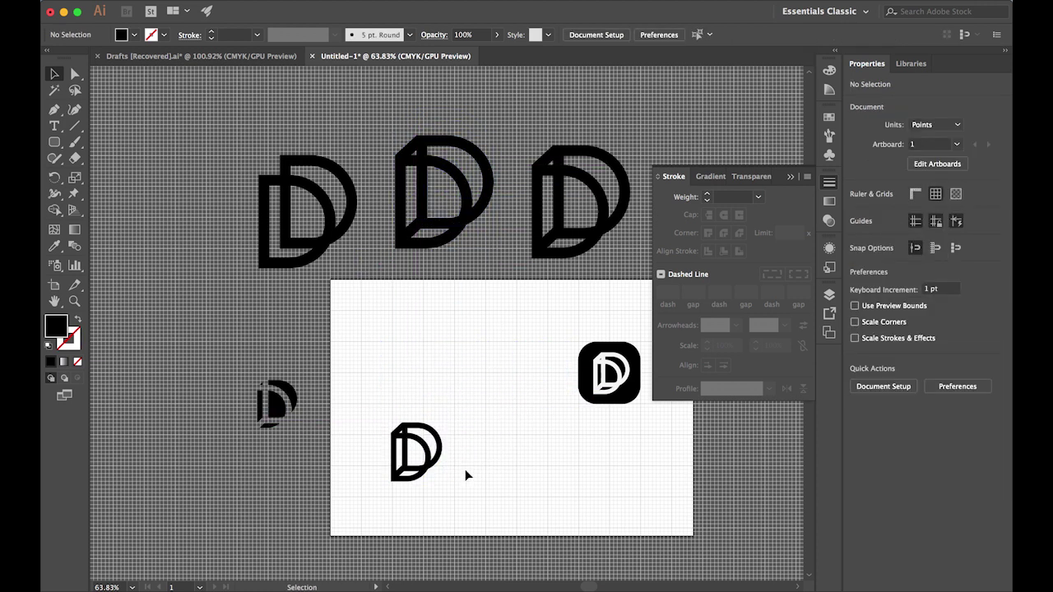
# - Reposition the D group slightly higher and scale it down
pyautogui.scroll(3, 464, 474)
pyautogui.scroll(1, 465, 475)
pyautogui.moveTo(317, 418)
pyautogui.mouseDown()
pyautogui.moveTo(317, 375)
pyautogui.moveTo(327, 376)
pyautogui.mouseUp()
pyautogui.scroll(4, 315, 372)
pyautogui.scroll(2, 324, 375)
pyautogui.moveTo(267, 340); pyautogui.dragTo(268, 344)
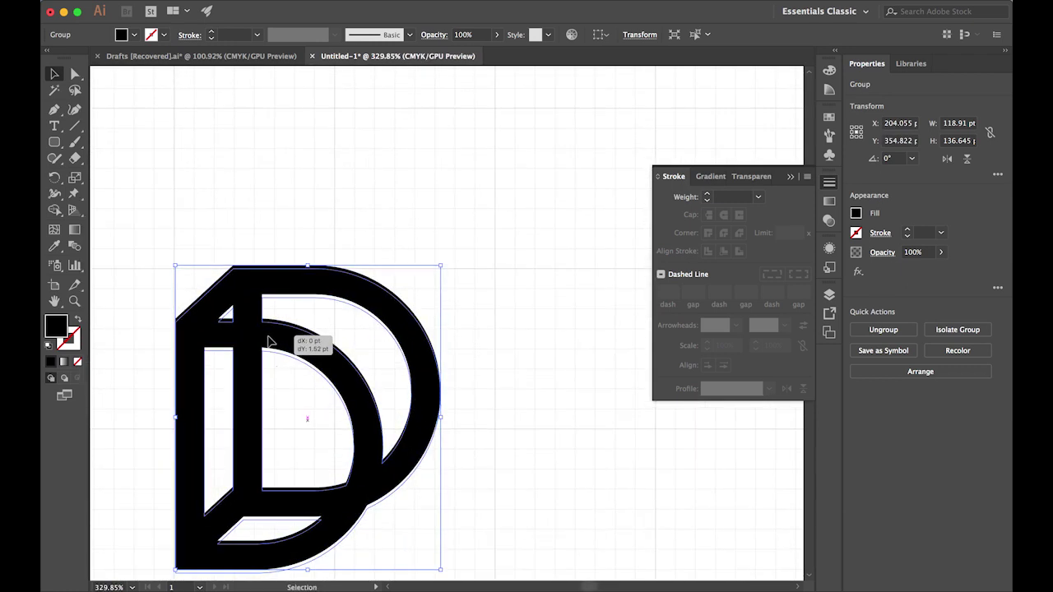
pyautogui.scroll(-1, 341, 482)
pyautogui.scroll(-2, 341, 482)
pyautogui.moveTo(430, 529)
pyautogui.mouseDown()
pyautogui.moveTo(329, 407)
pyautogui.moveTo(519, 376)
pyautogui.mouseUp()
pyautogui.click(369, 414)
# - Shorten the right-hand D copy by dragging its bottom bounding-box handle upward
pyautogui.scroll(-2, 369, 414)
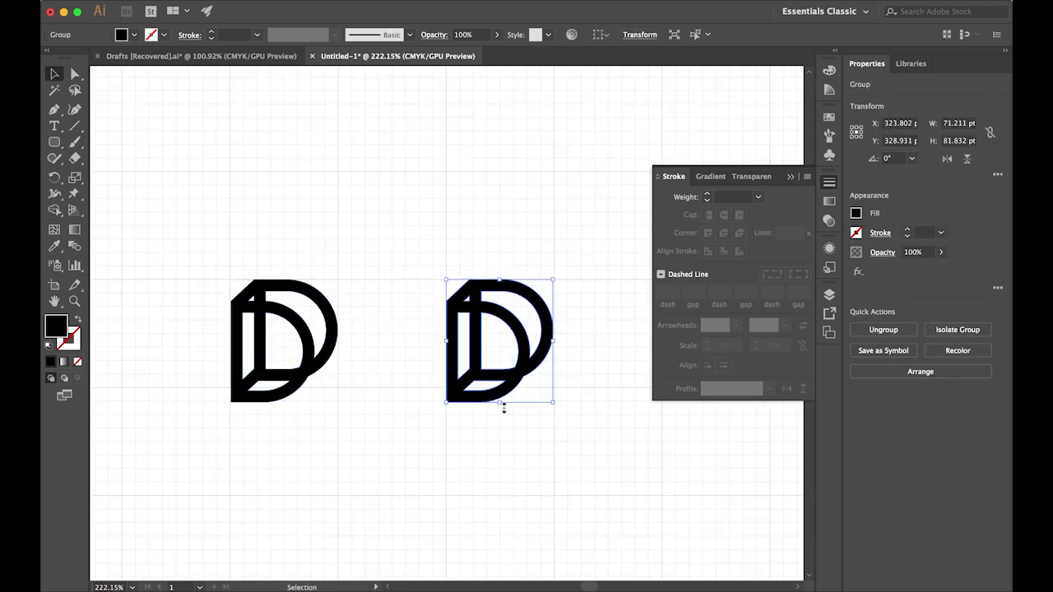
pyautogui.click(499, 431)
pyautogui.hscroll(1, 499, 431)
pyautogui.scroll(3, 498, 431)
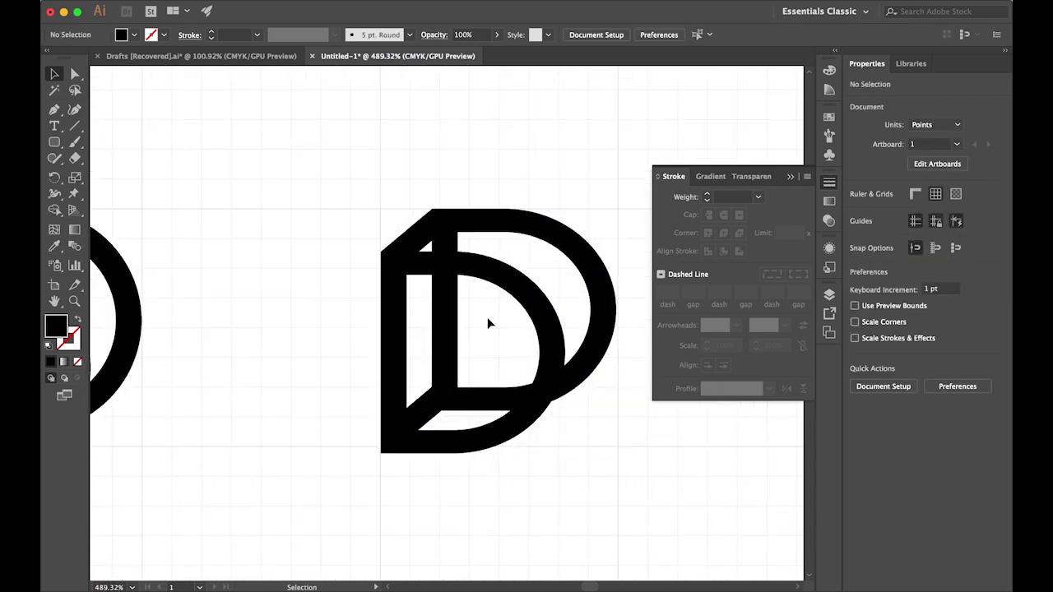
pyautogui.scroll(3, 487, 316)
pyautogui.click(474, 527)
pyautogui.moveTo(484, 527); pyautogui.dragTo(487, 487)
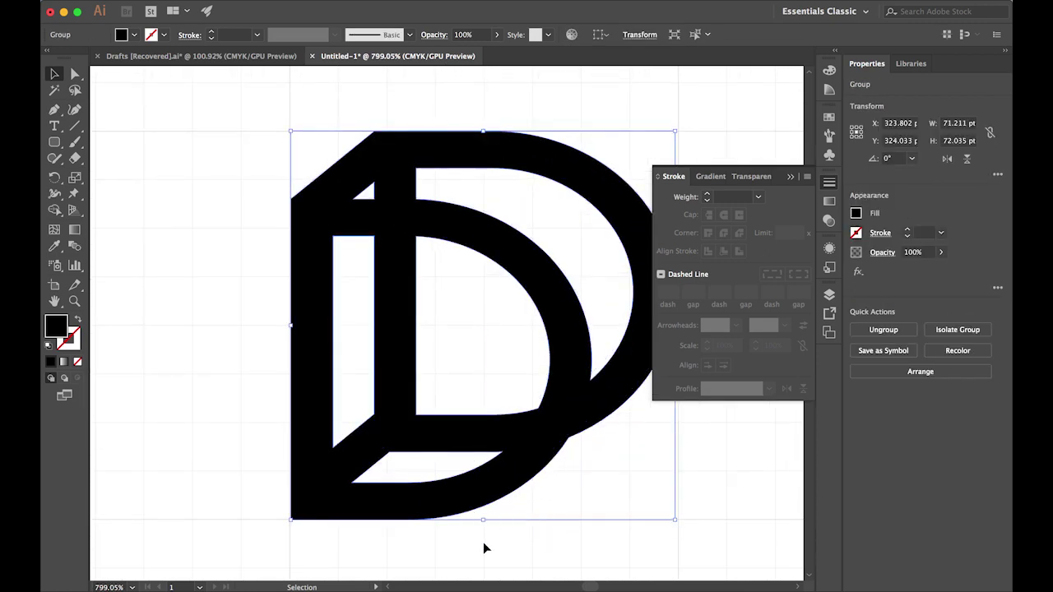
pyautogui.click(482, 544)
# - Reselect the shortened right D and review it
pyautogui.scroll(-3, 482, 544)
pyautogui.scroll(-2, 482, 544)
pyautogui.scroll(-1, 485, 424)
pyautogui.scroll(2, 485, 425)
pyautogui.scroll(3, 483, 411)
pyautogui.click(542, 420)
pyautogui.scroll(-2, 576, 324)
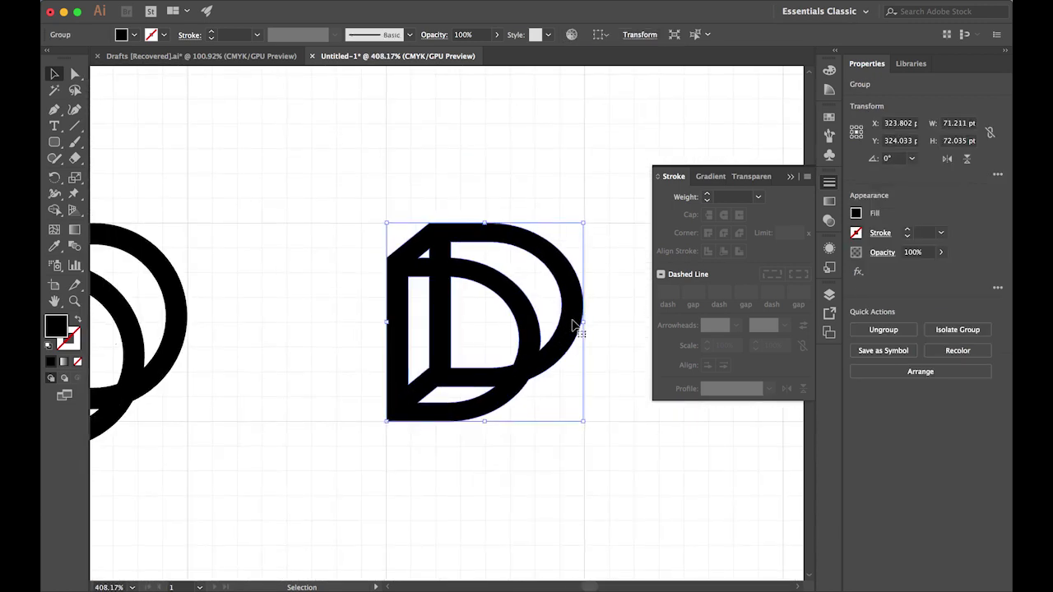
pyautogui.scroll(3, 576, 321)
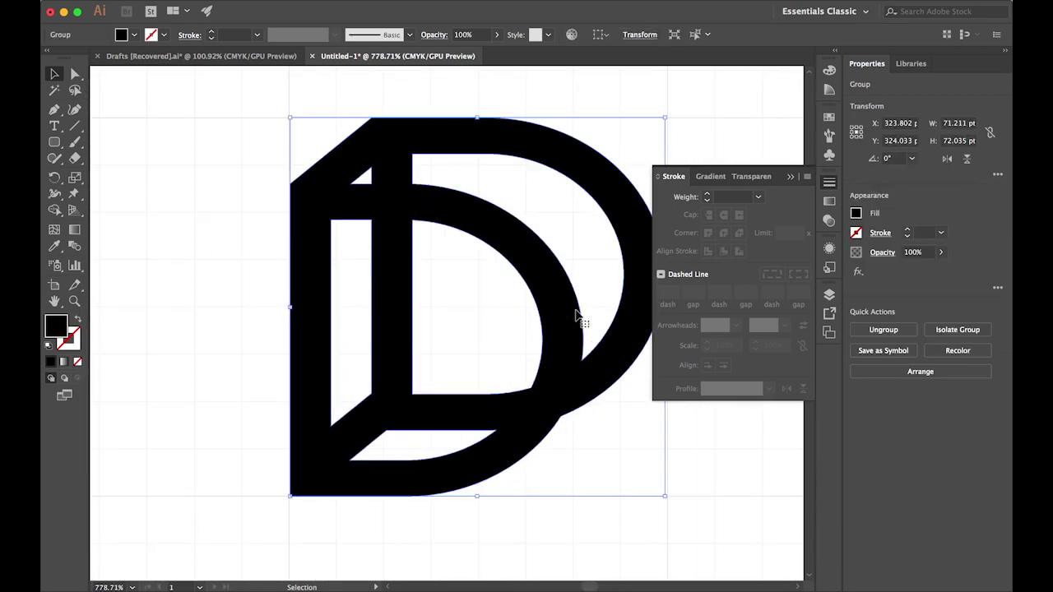
pyautogui.scroll(-1, 576, 316)
pyautogui.scroll(-3, 576, 315)
# - Duplicate the D straight upward so a copy sits directly above it
pyautogui.moveTo(450, 344); pyautogui.dragTo(453, 171)
pyautogui.scroll(1, 459, 333)
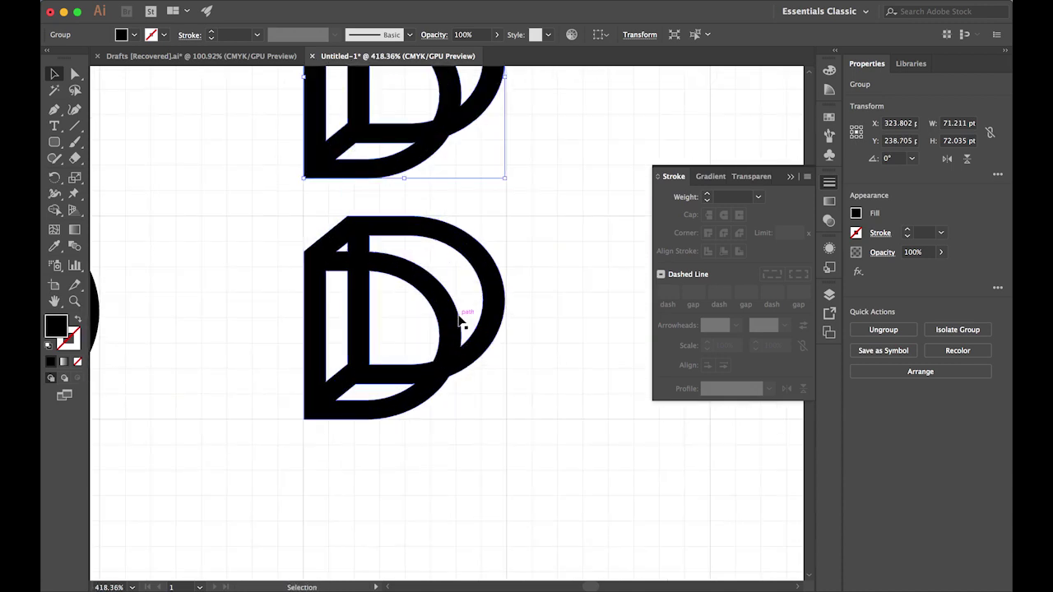
pyautogui.scroll(2, 458, 304)
pyautogui.scroll(2, 576, 288)
# - Place another copy of the lower D down and to the right
pyautogui.click(615, 295)
pyautogui.scroll(-2, 618, 301)
pyautogui.scroll(-2, 625, 330)
pyautogui.moveTo(446, 353); pyautogui.dragTo(573, 477)
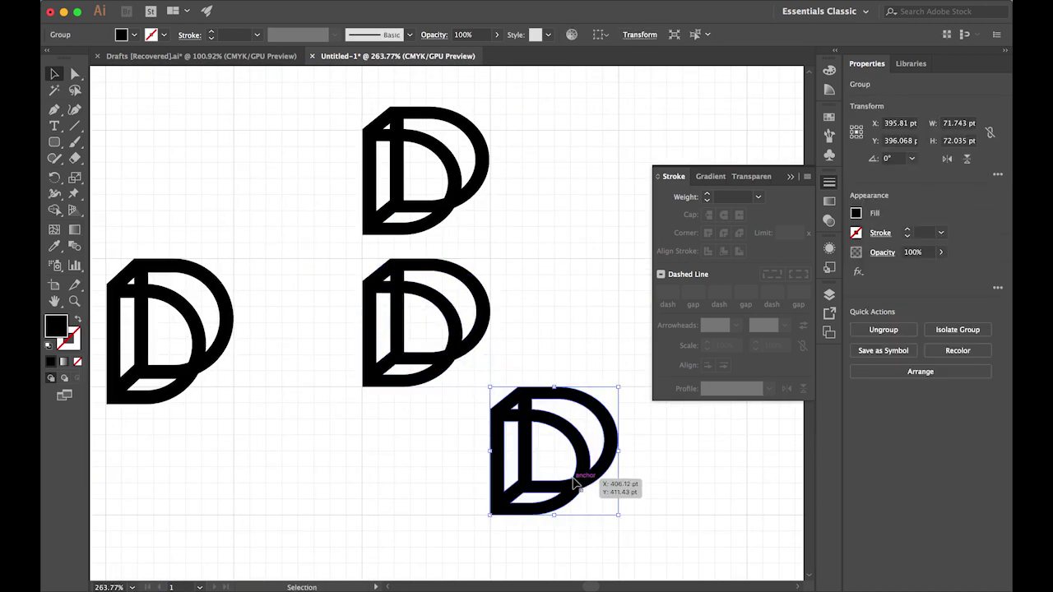
pyautogui.scroll(3, 571, 471)
pyautogui.scroll(-1, 479, 418)
pyautogui.scroll(1, 469, 428)
pyautogui.scroll(2, 456, 444)
# - Try rounding and deleting an anchor on the D's lower-right curve, then undo both edits
pyautogui.press('a')
pyautogui.click(411, 409)
pyautogui.moveTo(415, 415); pyautogui.dragTo(536, 571)
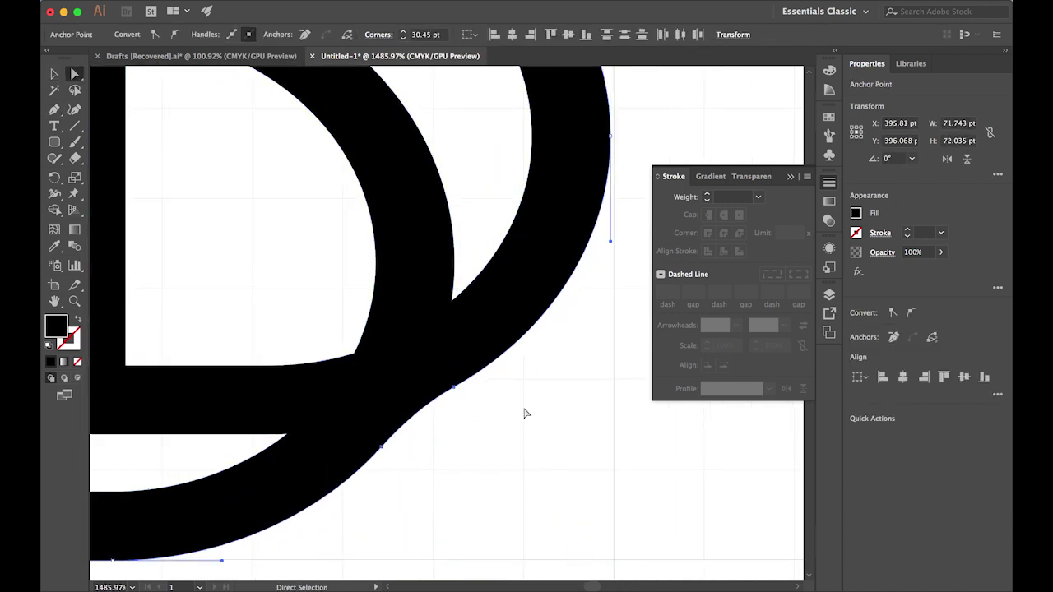
pyautogui.scroll(-5, 526, 432)
pyautogui.click(606, 459)
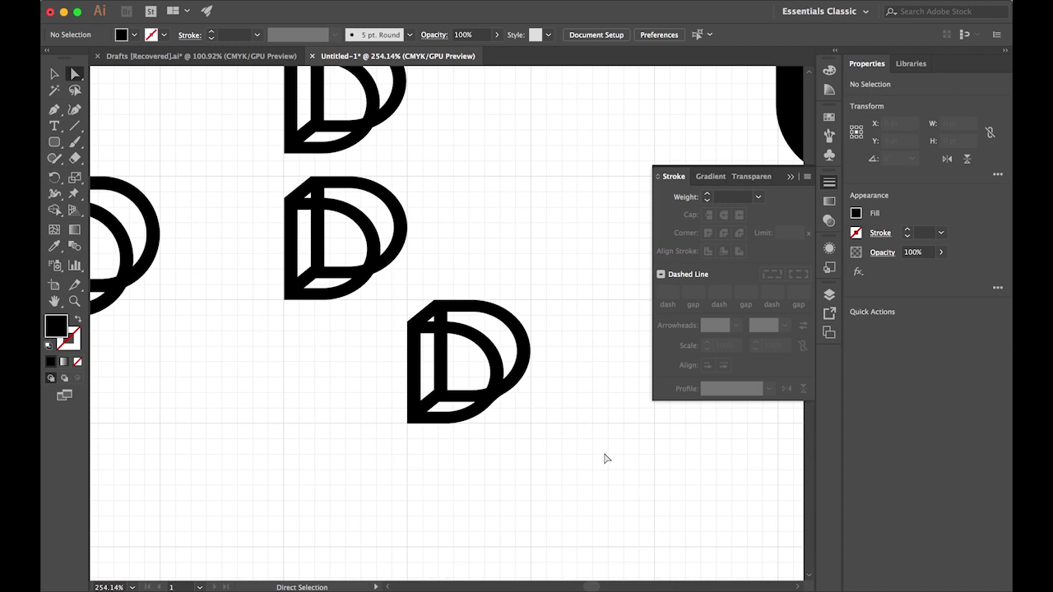
pyautogui.hotkey('ctrl', 'z')
pyautogui.press('p')
pyautogui.click(498, 414)
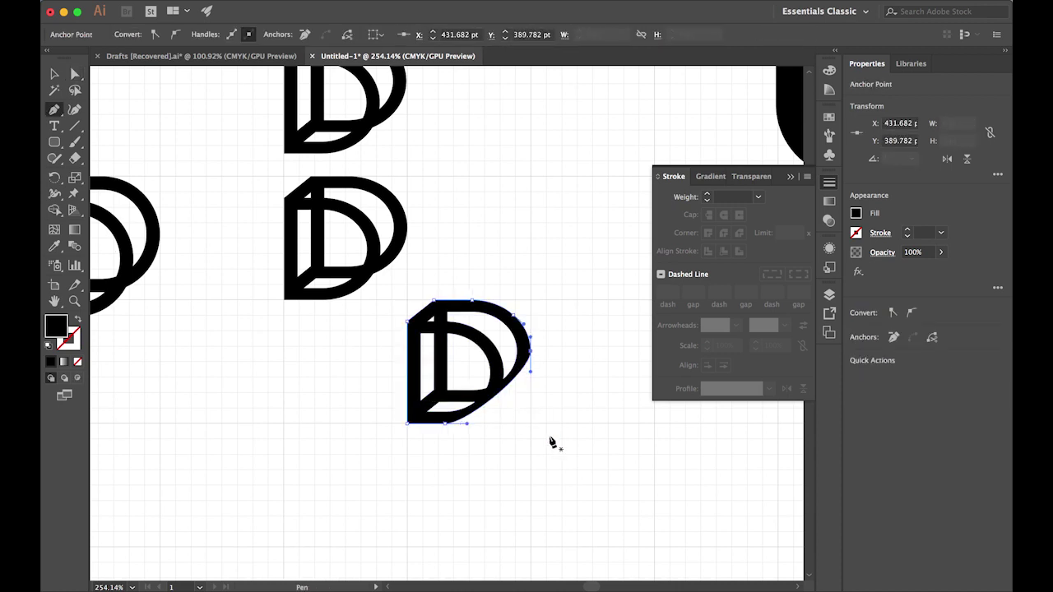
pyautogui.click(540, 429)
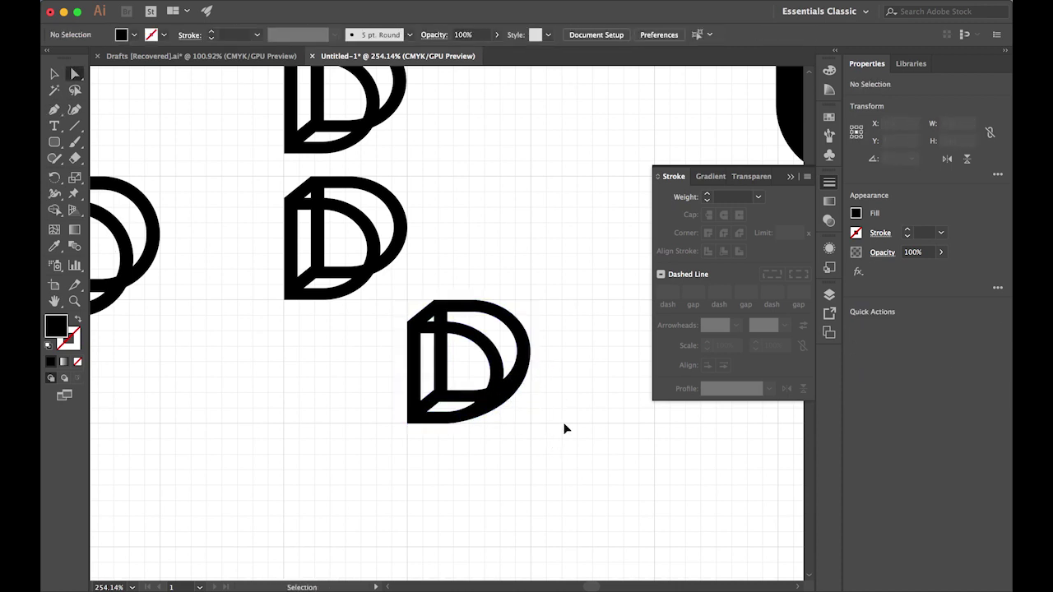
pyautogui.hotkey('ctrl', 'z')
# - Adjust the lower-right curve's anchor and its upper and lower direction handles
pyautogui.scroll(3, 494, 387)
pyautogui.scroll(3, 523, 403)
pyautogui.scroll(-1, 524, 404)
pyautogui.hscroll(1, 523, 403)
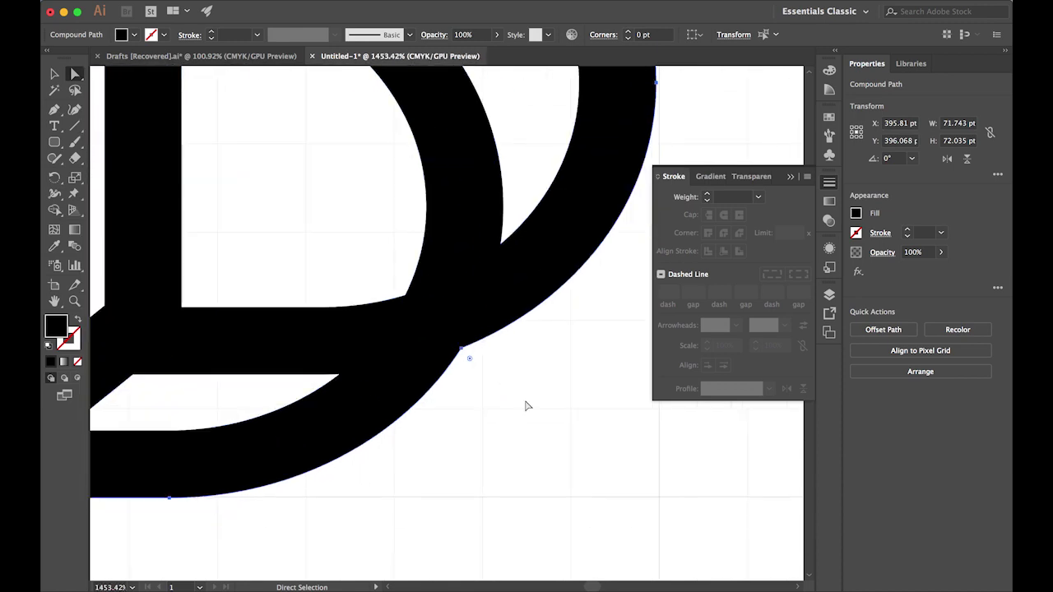
pyautogui.click(462, 347)
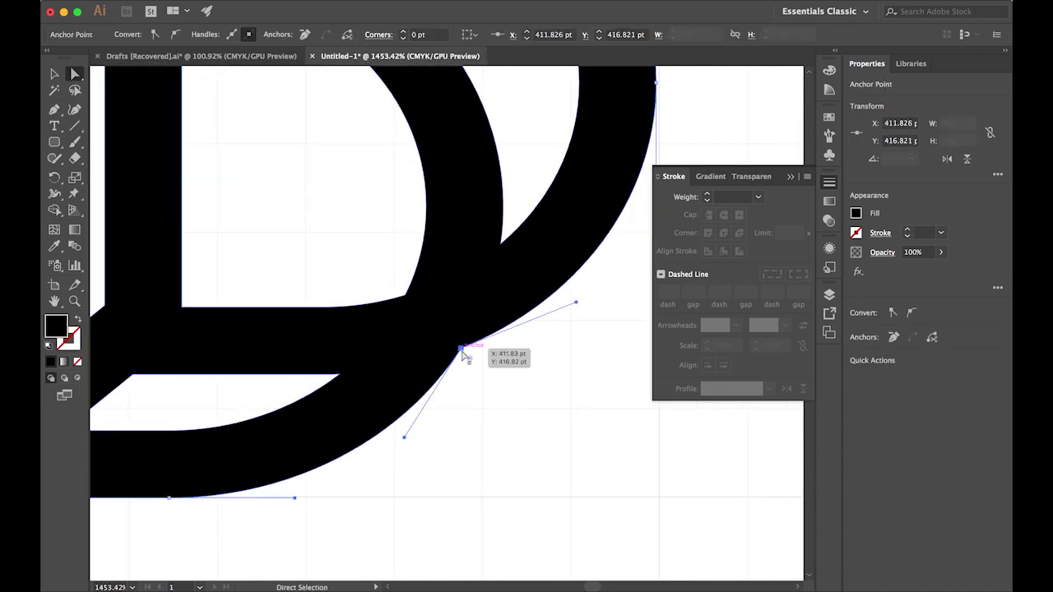
pyautogui.moveTo(404, 438); pyautogui.dragTo(389, 440)
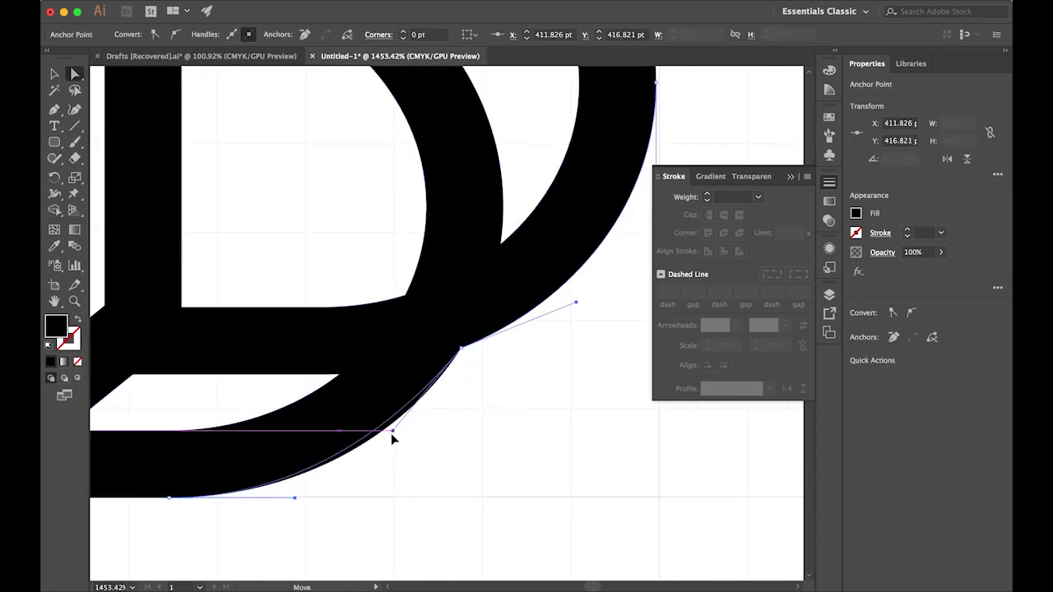
pyautogui.moveTo(577, 305); pyautogui.dragTo(558, 282)
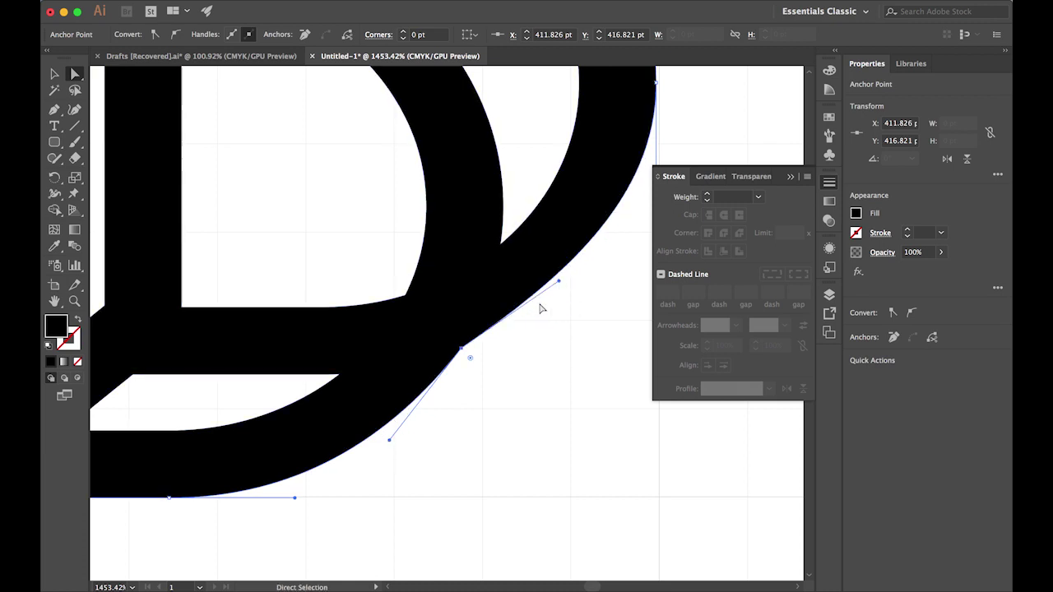
pyautogui.moveTo(391, 441); pyautogui.dragTo(369, 431)
pyautogui.moveTo(461, 349); pyautogui.dragTo(472, 366)
pyautogui.moveTo(568, 294); pyautogui.dragTo(560, 288)
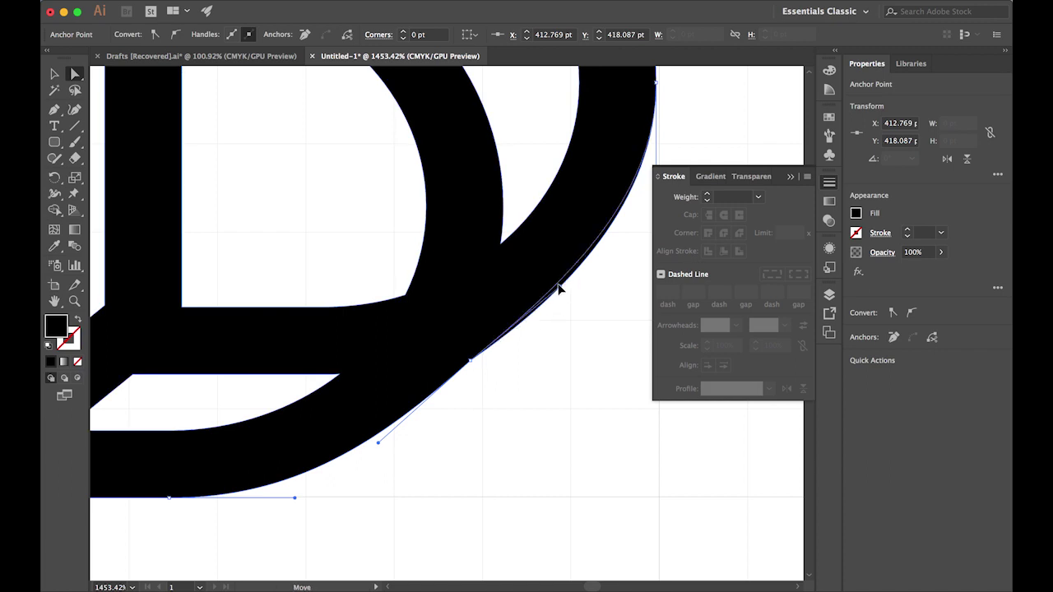
pyautogui.moveTo(377, 442); pyautogui.dragTo(371, 438)
# - Lengthen the bottom anchor's handle, align the top handle vertically, and zoom in
pyautogui.moveTo(290, 498); pyautogui.dragTo(310, 497)
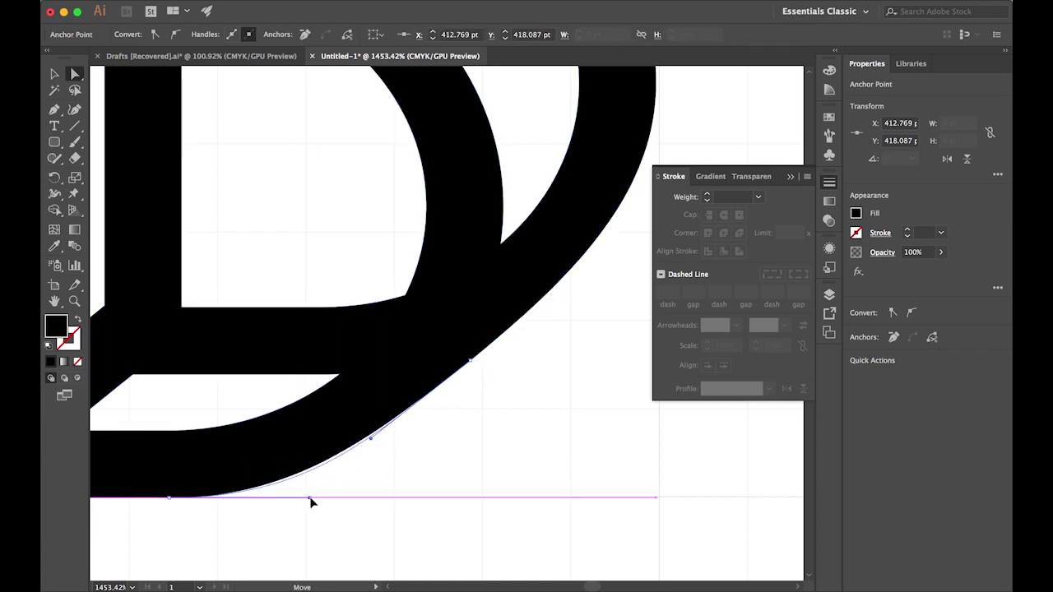
pyautogui.moveTo(371, 438); pyautogui.dragTo(479, 370)
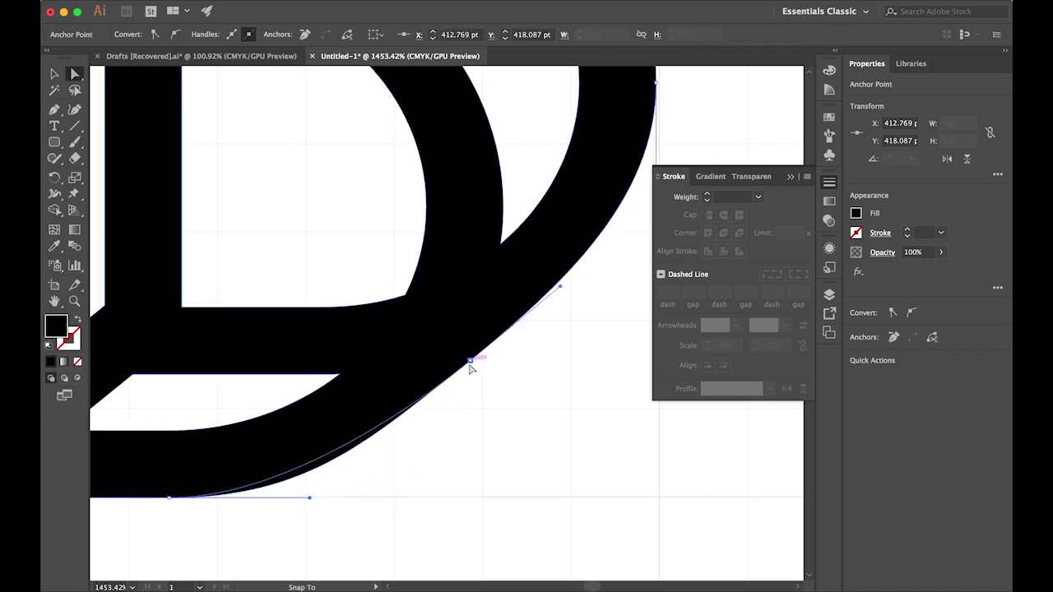
pyautogui.moveTo(309, 498); pyautogui.dragTo(343, 499)
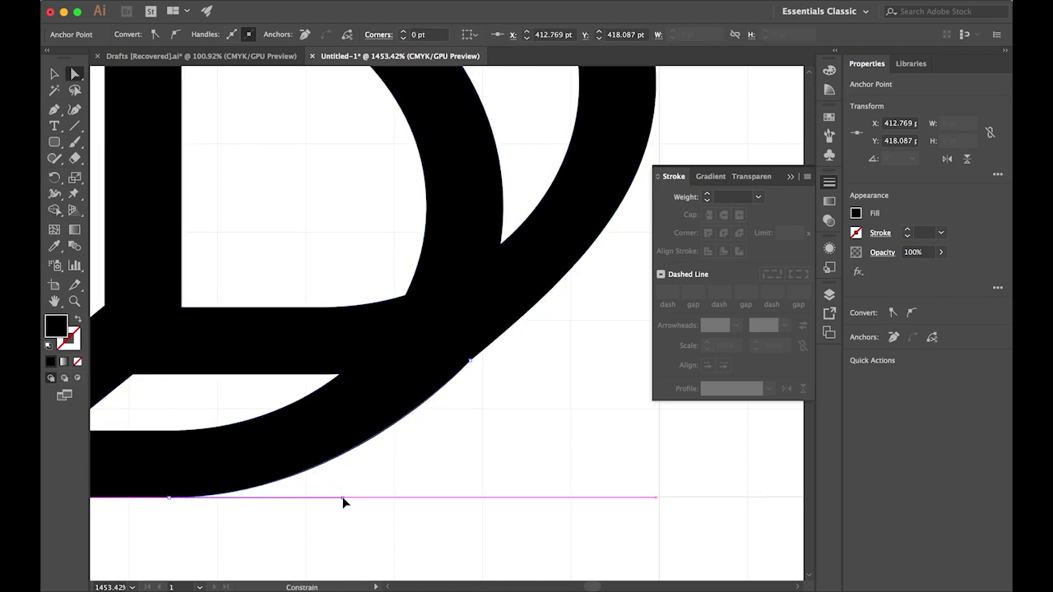
pyautogui.moveTo(562, 288); pyautogui.dragTo(481, 364)
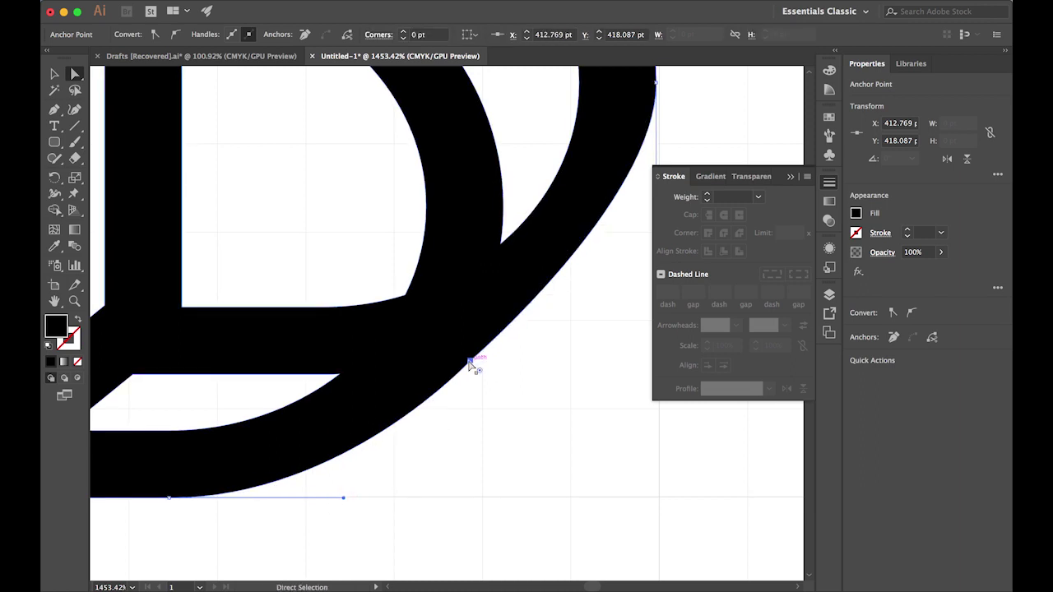
pyautogui.hscroll(3, 469, 365)
pyautogui.scroll(1, 470, 365)
pyautogui.moveTo(553, 235); pyautogui.dragTo(551, 266)
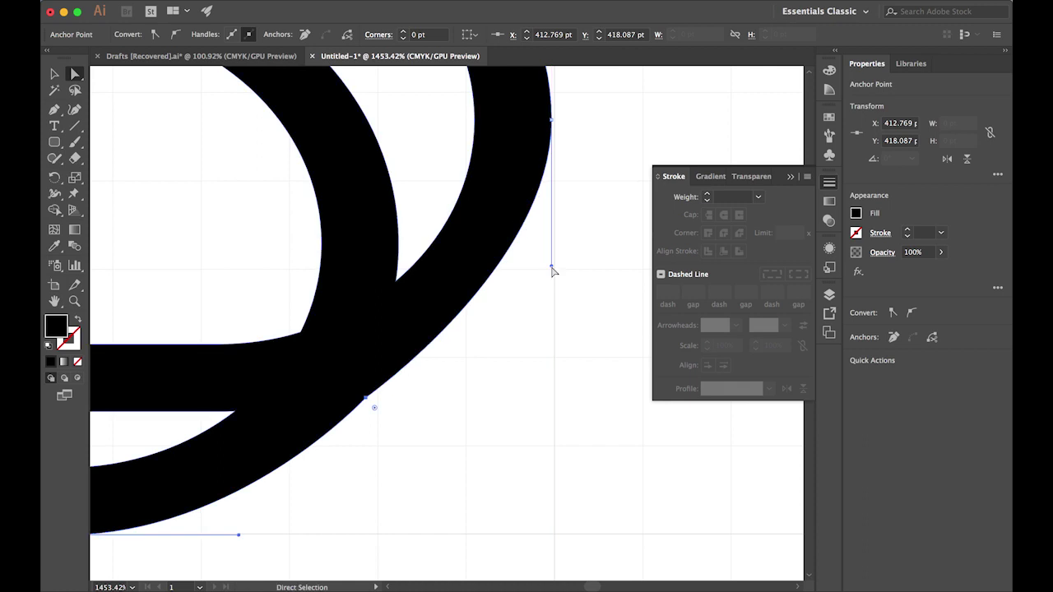
pyautogui.moveTo(367, 400)
pyautogui.mouseDown()
pyautogui.moveTo(374, 410)
pyautogui.moveTo(381, 392)
pyautogui.mouseUp()
pyautogui.press('super+equal')
pyautogui.press('super+equal')
pyautogui.press('super+minus')
pyautogui.press('super+minus')
pyautogui.press('super+minus')
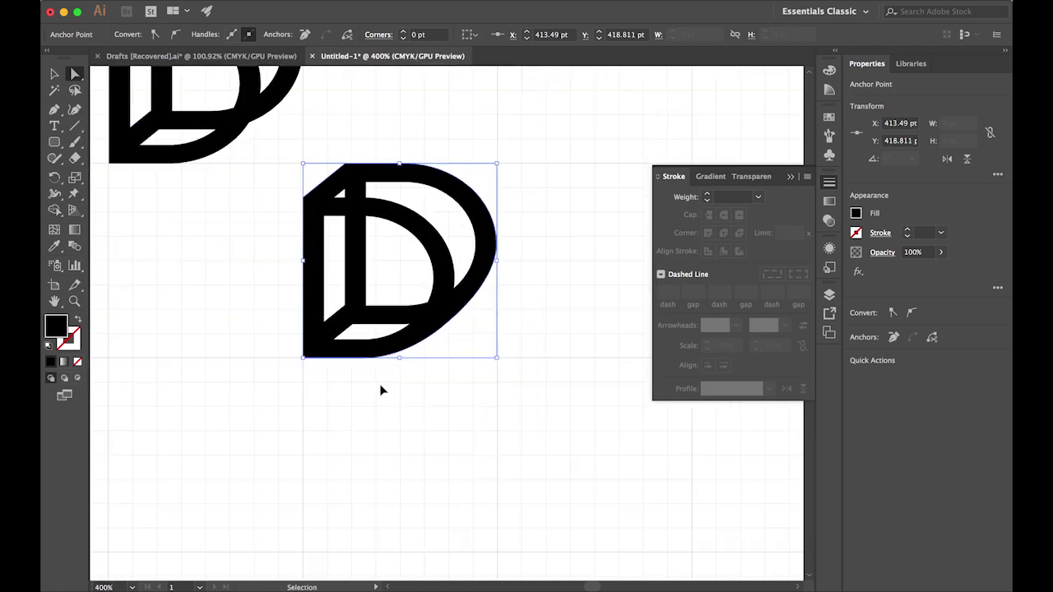
pyautogui.press('super+minus')
pyautogui.press('super+minus')
pyautogui.press('v')
pyautogui.click(466, 390)
pyautogui.scroll(3, 464, 386)
pyautogui.hscroll(-2, 464, 386)
pyautogui.scroll(1, 464, 387)
pyautogui.hscroll(-1, 465, 387)
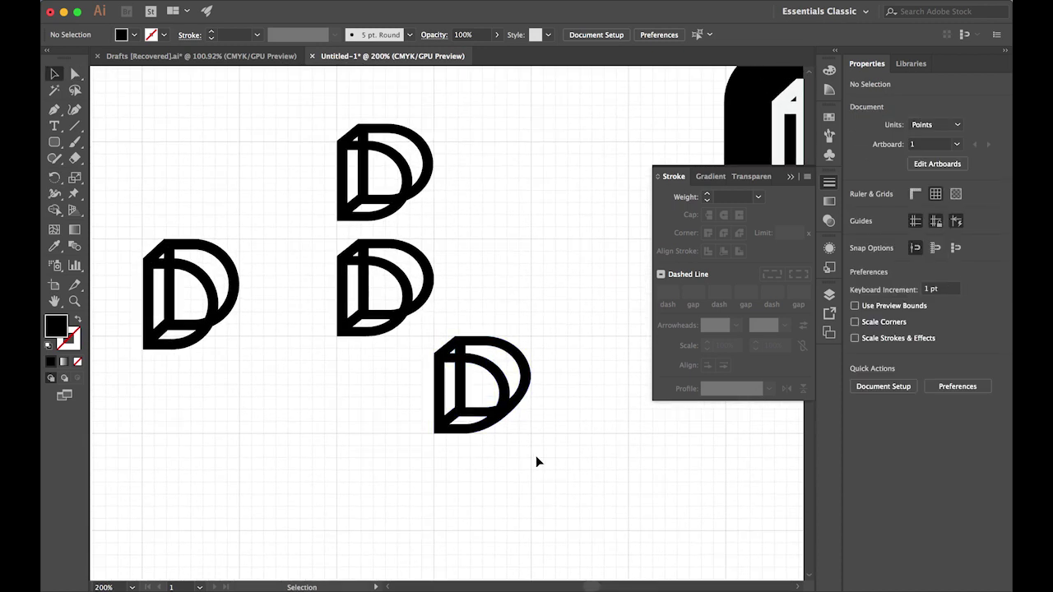